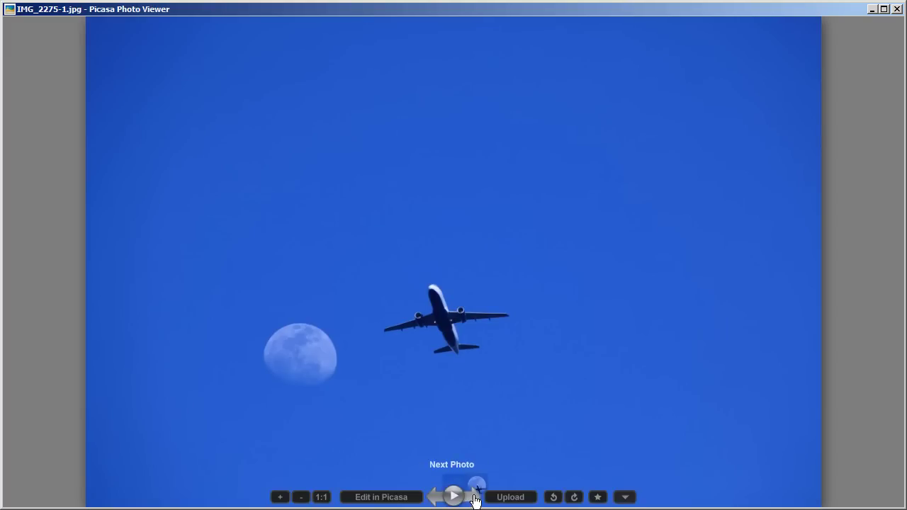
- View the next photo, and switch to Photoshop Elements to display the Layers panel for IMG_2275.JPG
{"action": "left_click", "coordinate": [472, 496]}
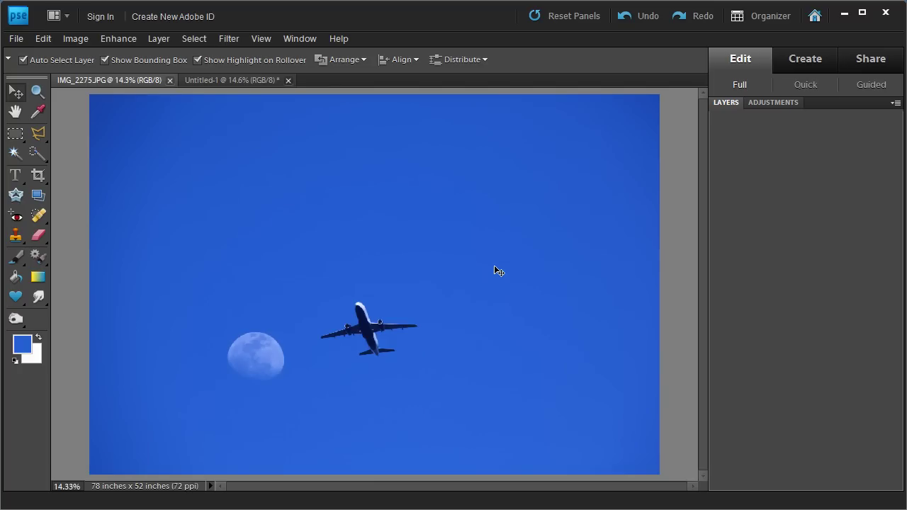
{"action": "left_click", "coordinate": [301, 41]}
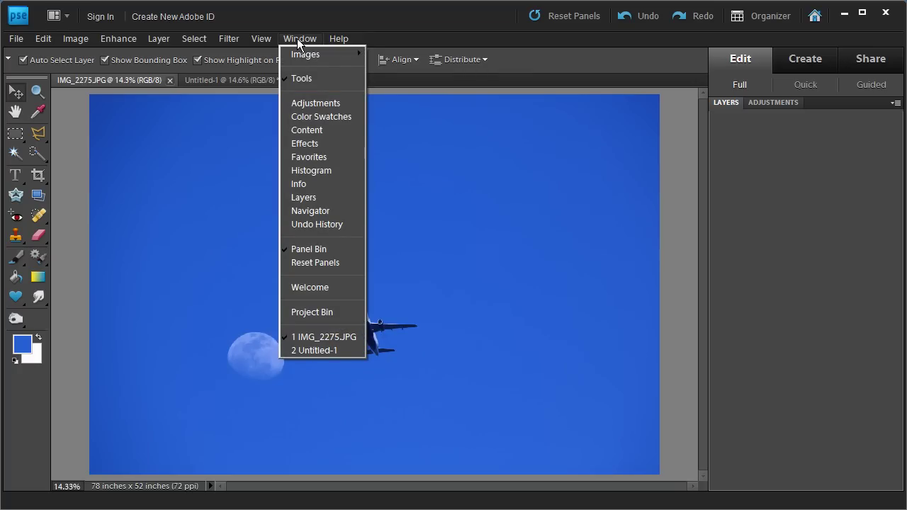
{"action": "left_click", "coordinate": [302, 200]}
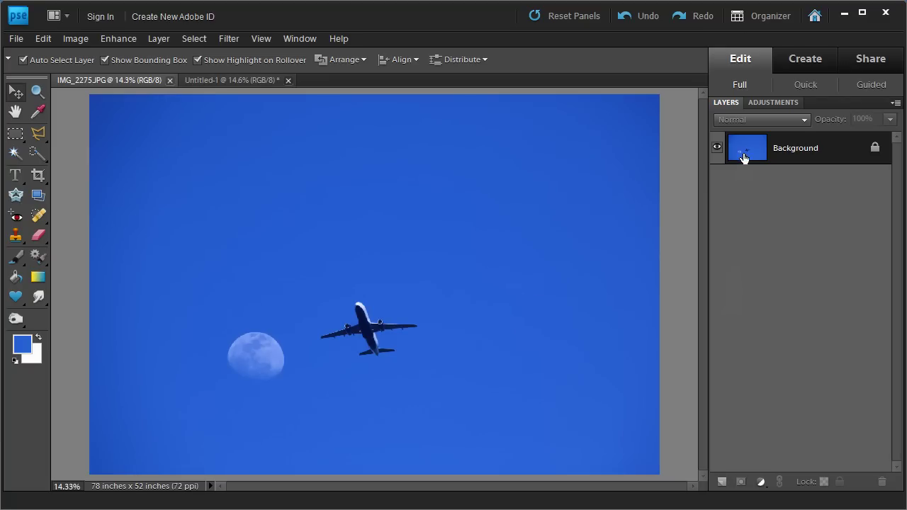
- Add a new layer and paint the word MOON in black across the upper sky with the 250 px Brush
{"action": "left_click", "coordinate": [722, 483]}
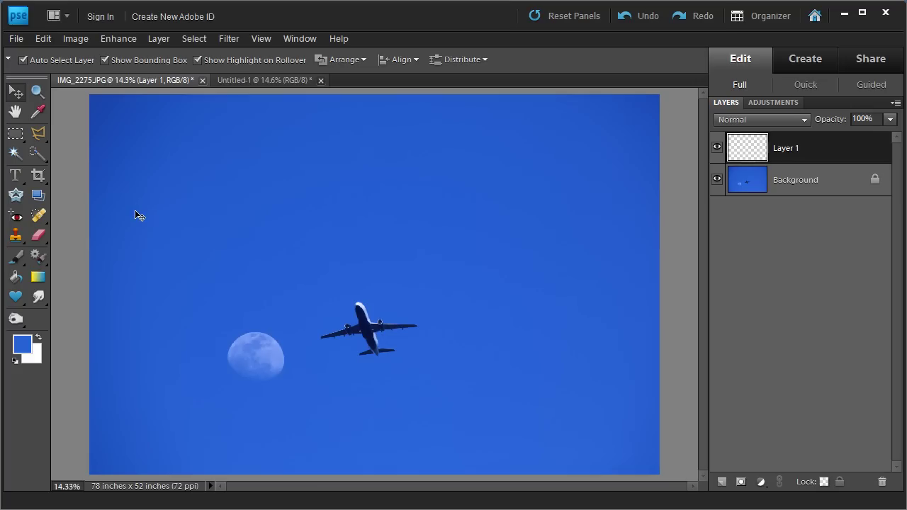
{"action": "left_click", "coordinate": [13, 259]}
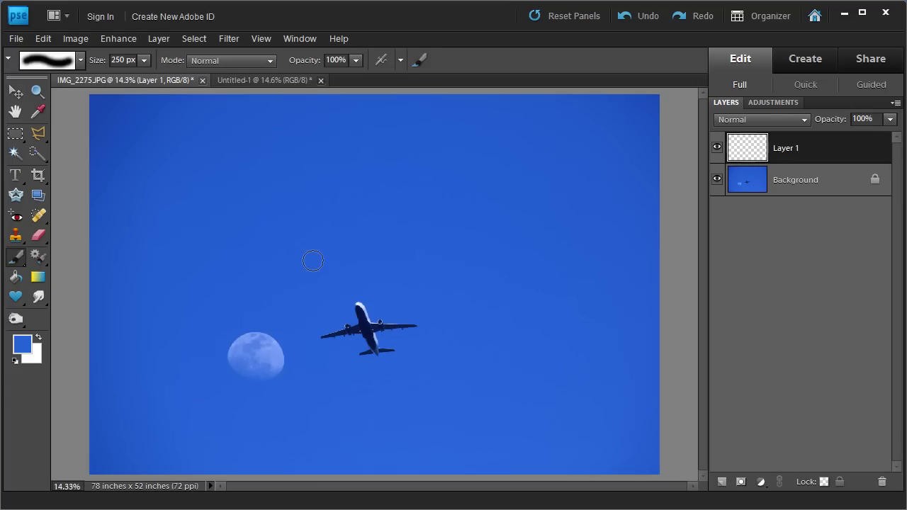
{"action": "left_click", "coordinate": [15, 361]}
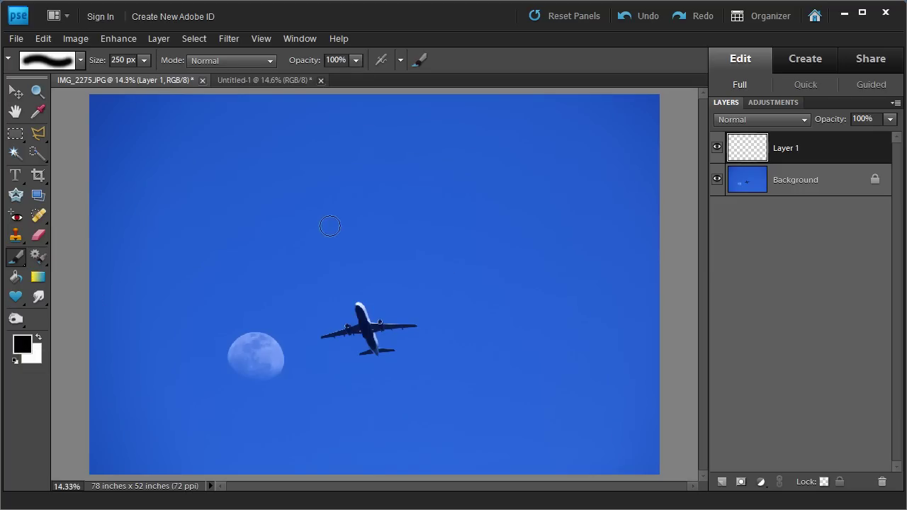
{"action": "mouse_move", "coordinate": [183, 244]}
{"action": "left_mouse_down"}
{"action": "mouse_move", "coordinate": [205, 142]}
{"action": "mouse_move", "coordinate": [237, 214]}
{"action": "mouse_move", "coordinate": [275, 147]}
{"action": "left_mouse_up"}
{"action": "left_click_drag", "start_coordinate": [284, 179], "coordinate": [318, 264]}
{"action": "mouse_move", "coordinate": [375, 216]}
{"action": "left_mouse_down"}
{"action": "mouse_move", "coordinate": [347, 172]}
{"action": "mouse_move", "coordinate": [403, 149]}
{"action": "mouse_move", "coordinate": [394, 216]}
{"action": "mouse_move", "coordinate": [372, 212]}
{"action": "left_mouse_up"}
{"action": "mouse_move", "coordinate": [499, 226]}
{"action": "left_mouse_down"}
{"action": "mouse_move", "coordinate": [461, 175]}
{"action": "mouse_move", "coordinate": [498, 160]}
{"action": "mouse_move", "coordinate": [492, 215]}
{"action": "mouse_move", "coordinate": [471, 225]}
{"action": "left_mouse_up"}
{"action": "mouse_move", "coordinate": [567, 224]}
{"action": "left_mouse_down"}
{"action": "mouse_move", "coordinate": [602, 220]}
{"action": "mouse_move", "coordinate": [650, 163]}
{"action": "left_mouse_up"}
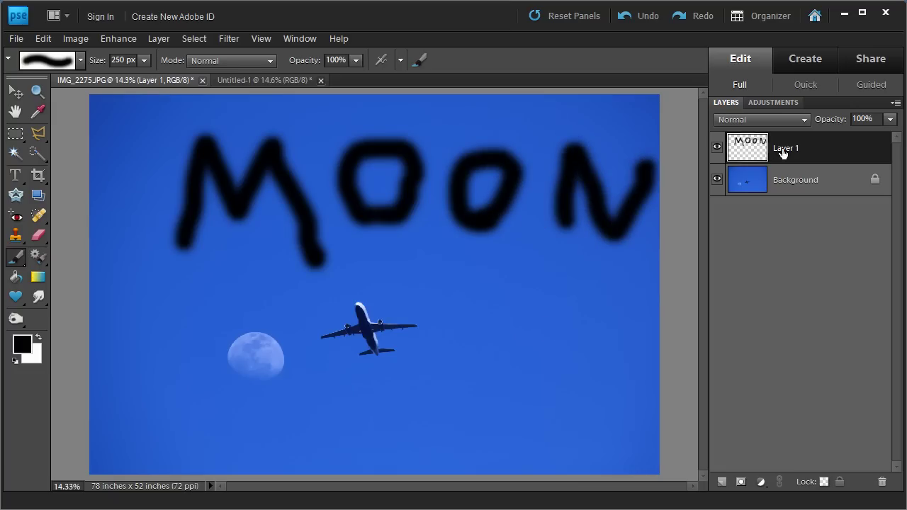
- Compare the photo with the MOON lettering layer hidden and shown, with the Background layer selected
{"action": "left_click", "coordinate": [717, 149]}
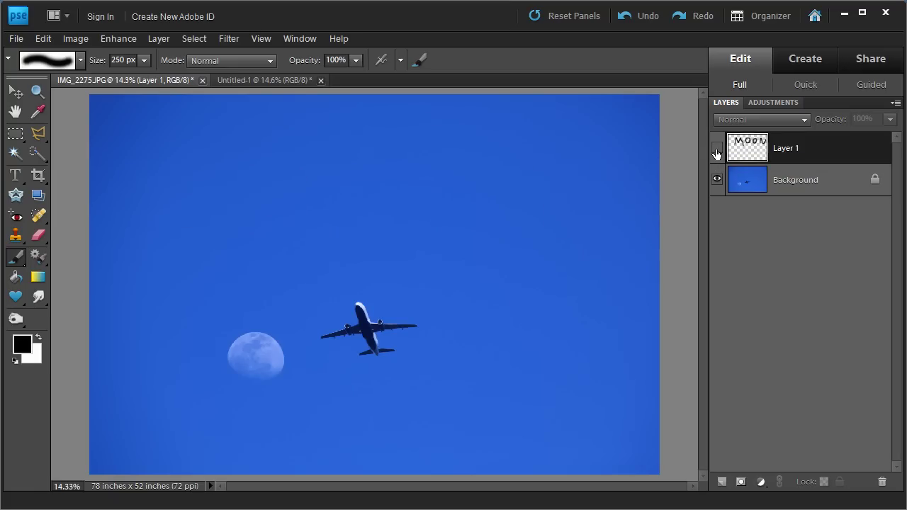
{"action": "left_click", "coordinate": [717, 149]}
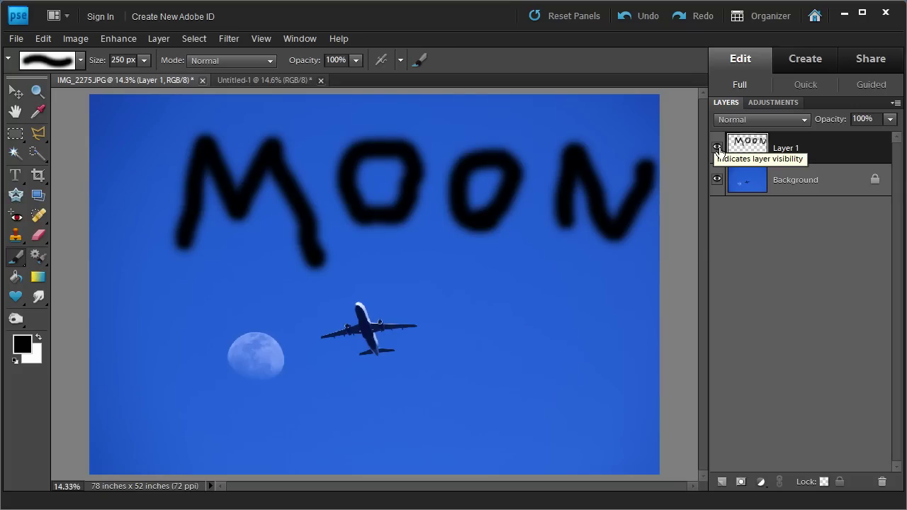
{"action": "left_click", "coordinate": [752, 183]}
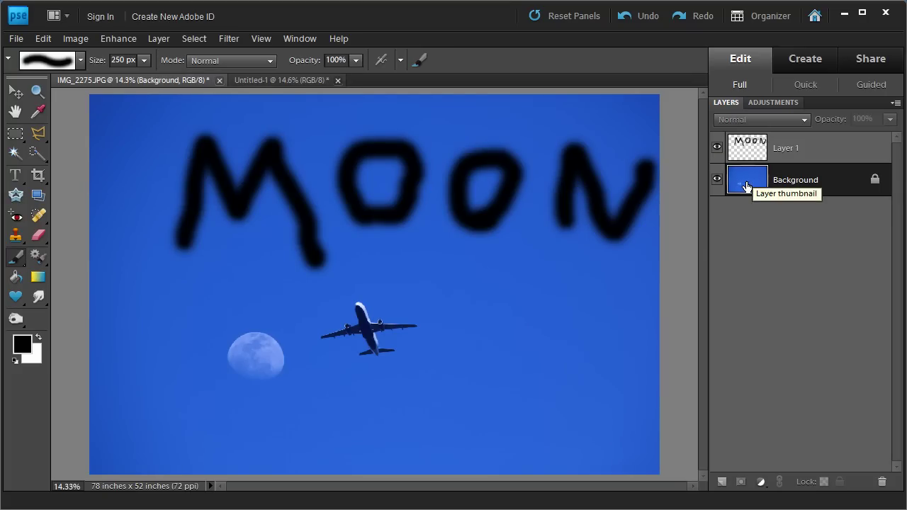
{"action": "left_click", "coordinate": [717, 148]}
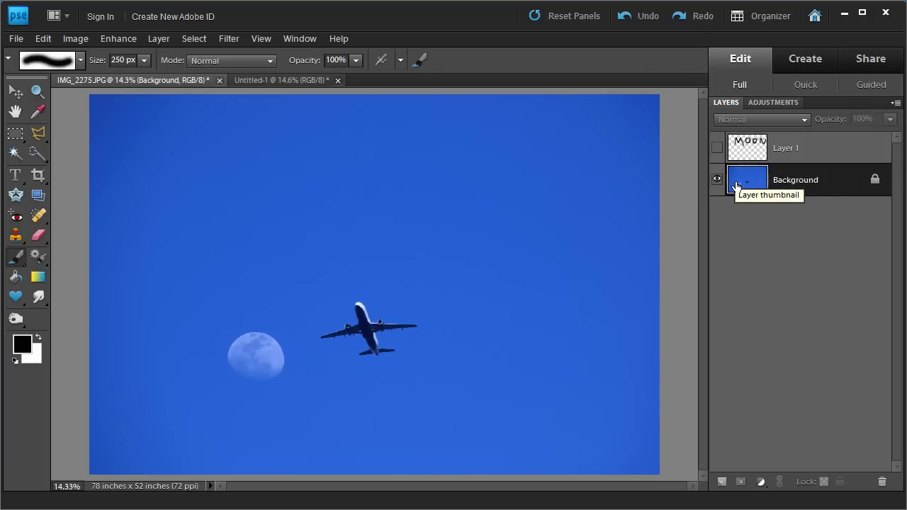
{"action": "left_click", "coordinate": [717, 150]}
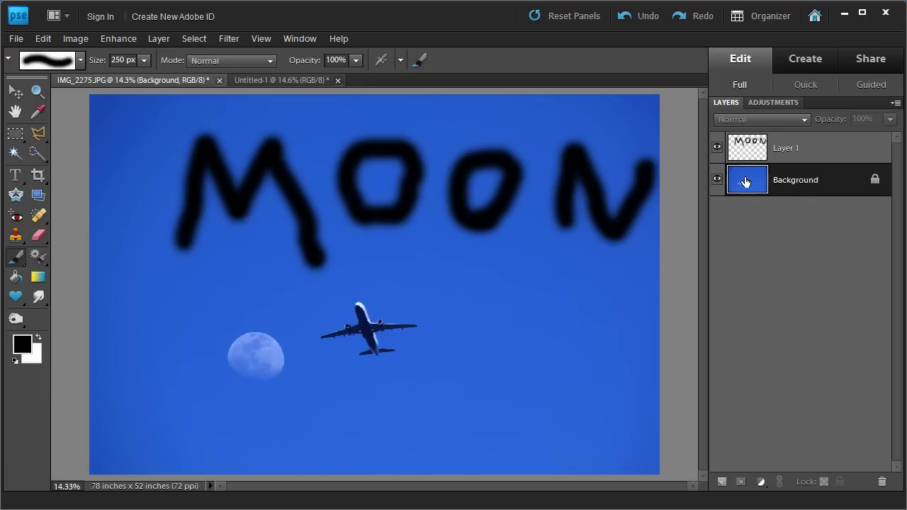
- Select the MOON lettering layer and delete it
{"action": "key", "text": "alt+bracketright"}
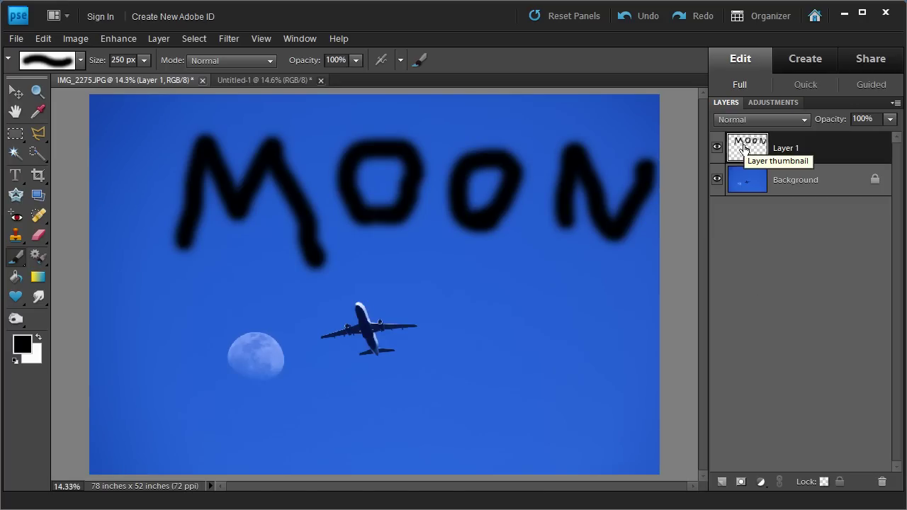
{"action": "left_click", "coordinate": [882, 485]}
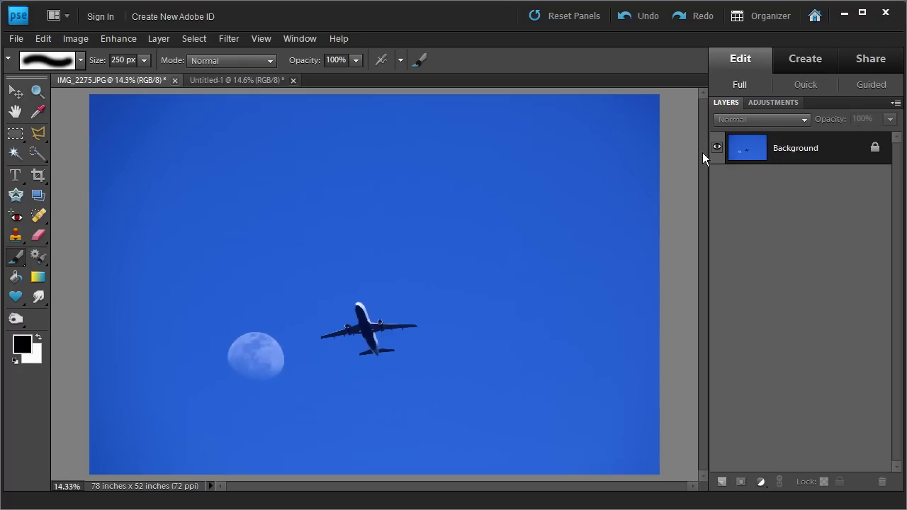
- Duplicate the Background layer as Background copy in IMG_2275.JPG
{"action": "left_click", "coordinate": [156, 40]}
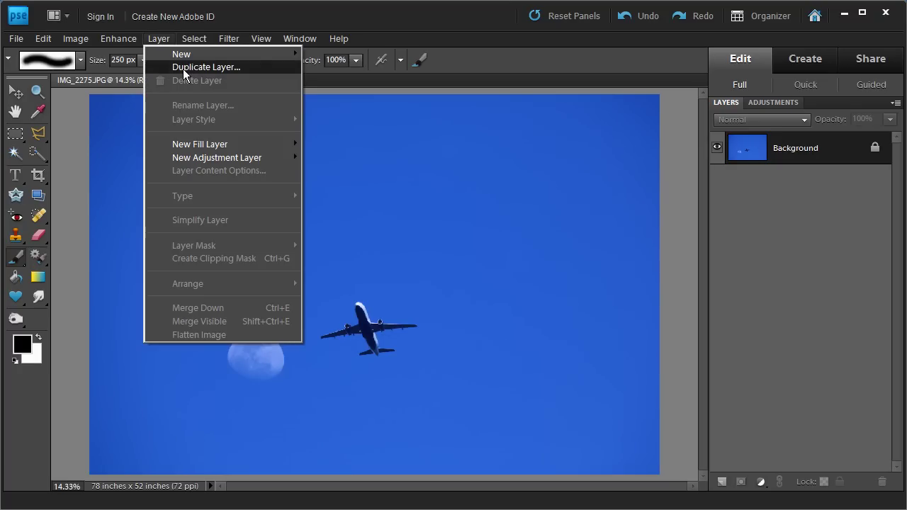
{"action": "left_click", "coordinate": [184, 67]}
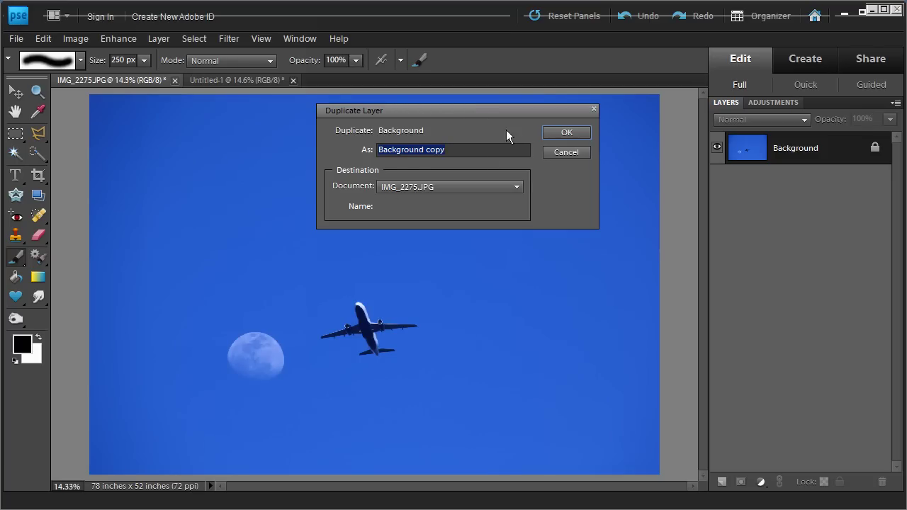
{"action": "left_click", "coordinate": [561, 134]}
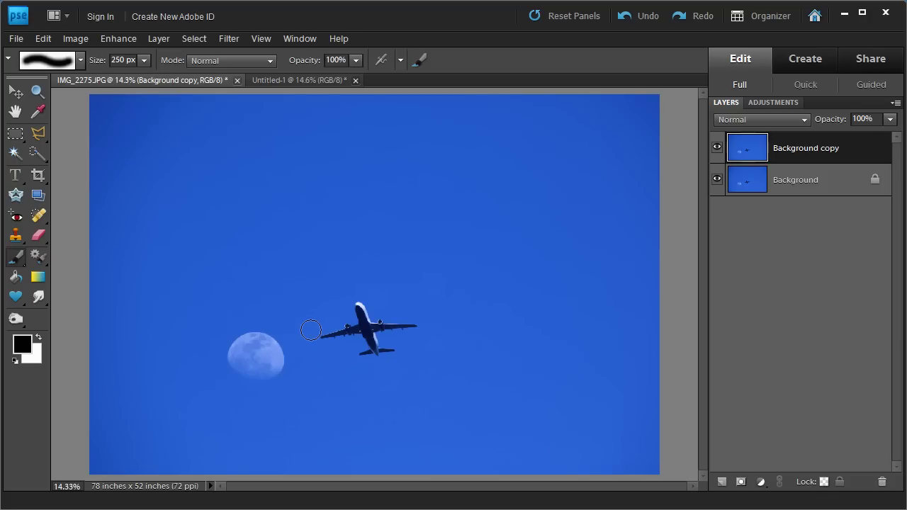
- Sample the blue sky right beside the moon as the foreground color with the Eyedropper
{"action": "left_click", "coordinate": [37, 113]}
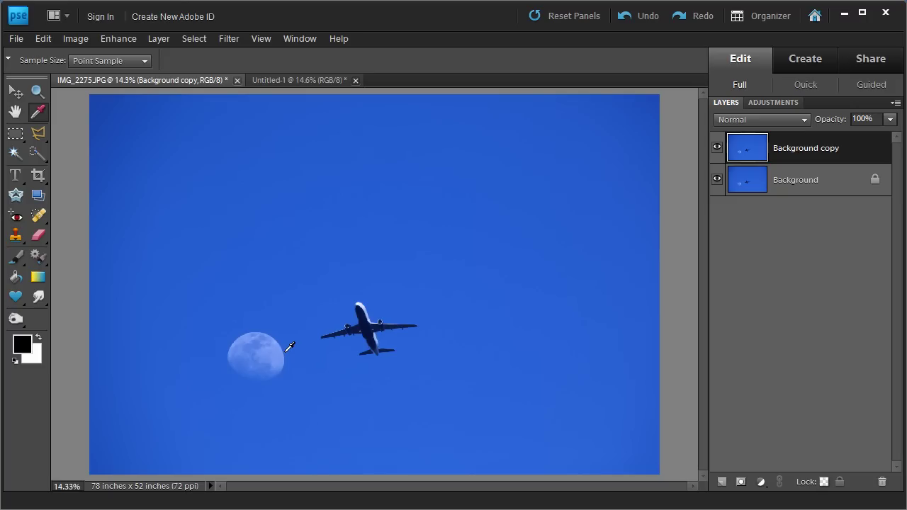
{"action": "left_click", "coordinate": [287, 350]}
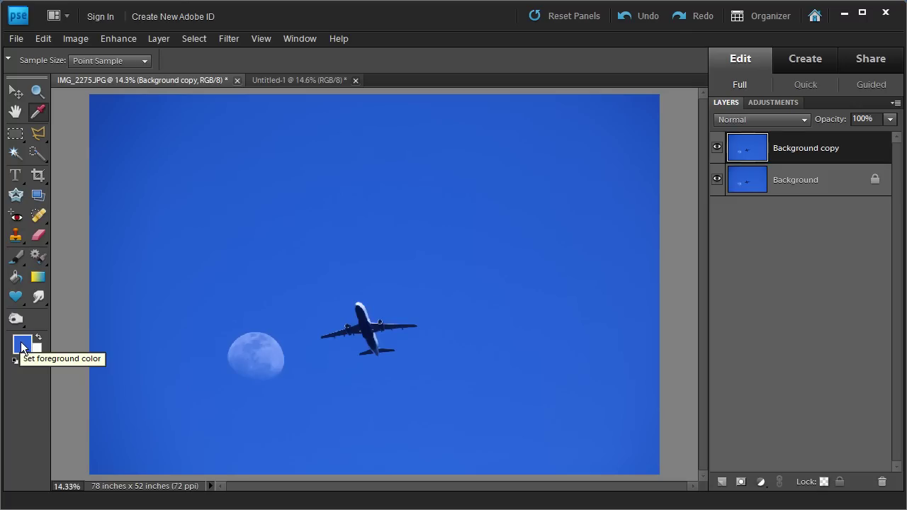
{"action": "left_click_drag", "start_coordinate": [401, 308], "coordinate": [391, 310]}
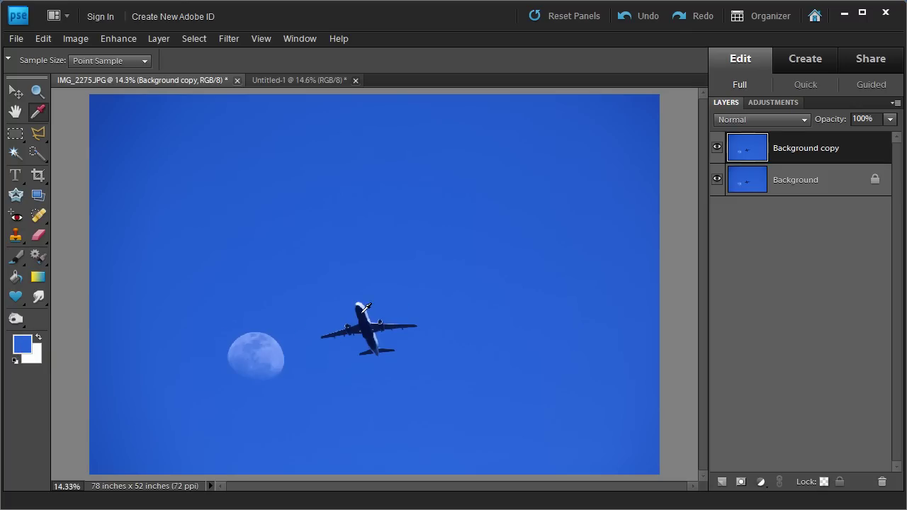
{"action": "left_click", "coordinate": [368, 311]}
{"action": "left_click", "coordinate": [362, 303]}
{"action": "left_click", "coordinate": [285, 337]}
- Paint over the moon on Background copy in the sampled blue with a 400 px brush
{"action": "left_click", "coordinate": [16, 257]}
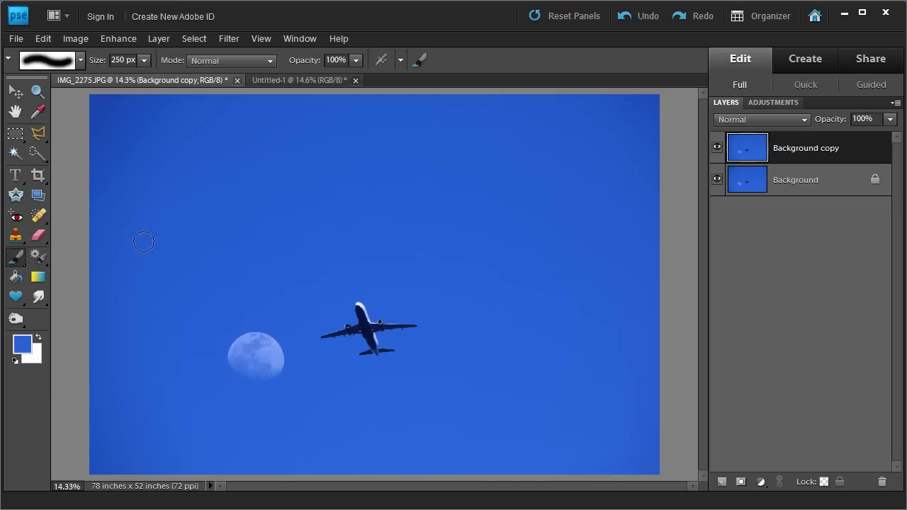
{"action": "key", "text": "bracketright"}
{"action": "key", "text": "bracketright"}
{"action": "mouse_move", "coordinate": [257, 343]}
{"action": "left_mouse_down"}
{"action": "mouse_move", "coordinate": [237, 356]}
{"action": "mouse_move", "coordinate": [264, 368]}
{"action": "mouse_move", "coordinate": [247, 363]}
{"action": "mouse_move", "coordinate": [265, 365]}
{"action": "mouse_move", "coordinate": [268, 353]}
{"action": "mouse_move", "coordinate": [241, 341]}
{"action": "mouse_move", "coordinate": [233, 364]}
{"action": "mouse_move", "coordinate": [262, 336]}
{"action": "mouse_move", "coordinate": [268, 348]}
{"action": "mouse_move", "coordinate": [248, 337]}
{"action": "left_mouse_up"}
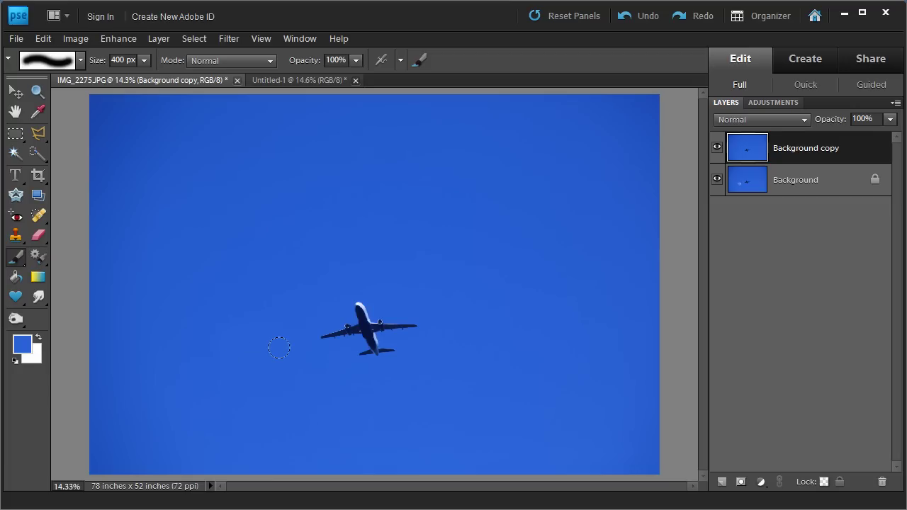
- Compare the moonless Background copy with the original Background by hiding and reshowing the copy
{"action": "left_click", "coordinate": [718, 148]}
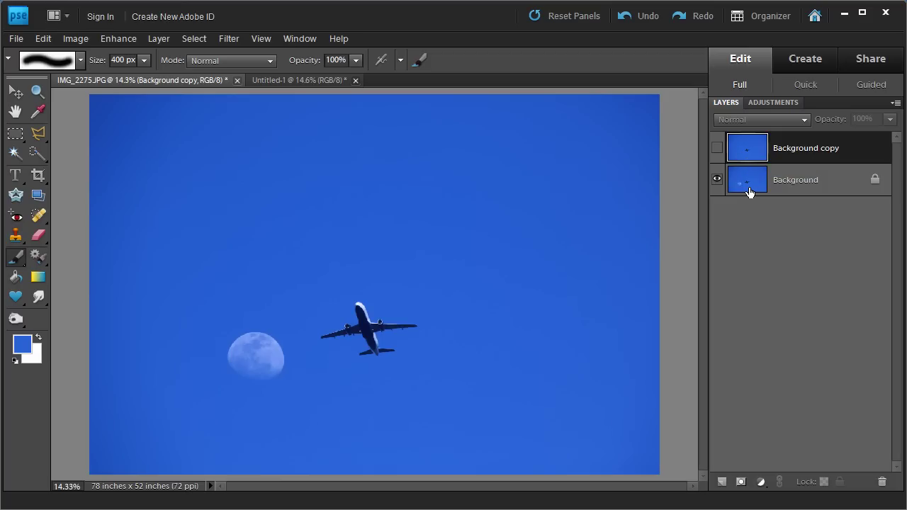
{"action": "left_click", "coordinate": [749, 185]}
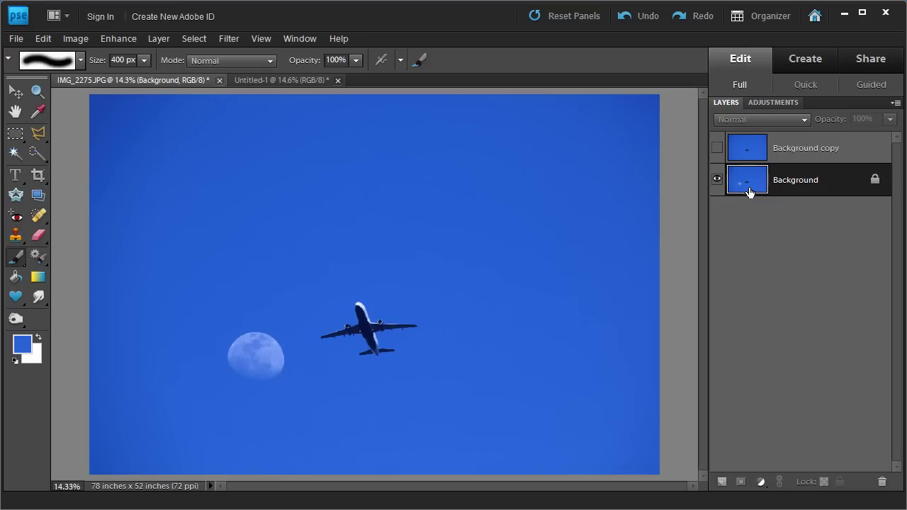
{"action": "left_click", "coordinate": [749, 147]}
{"action": "left_click", "coordinate": [715, 150]}
- Hide Background copy and draw a rectangular marquee selection around the moon on the Background layer
{"action": "key", "text": "m"}
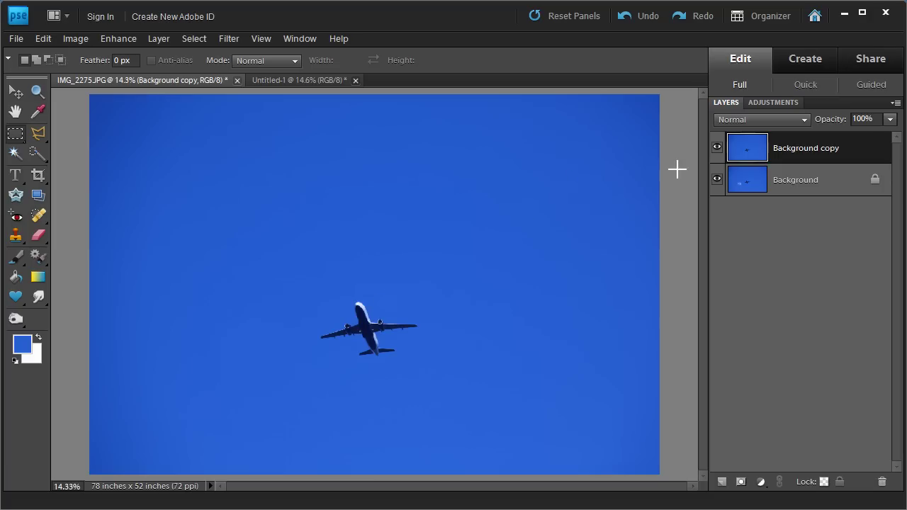
{"action": "left_click", "coordinate": [716, 150]}
{"action": "left_click", "coordinate": [747, 188]}
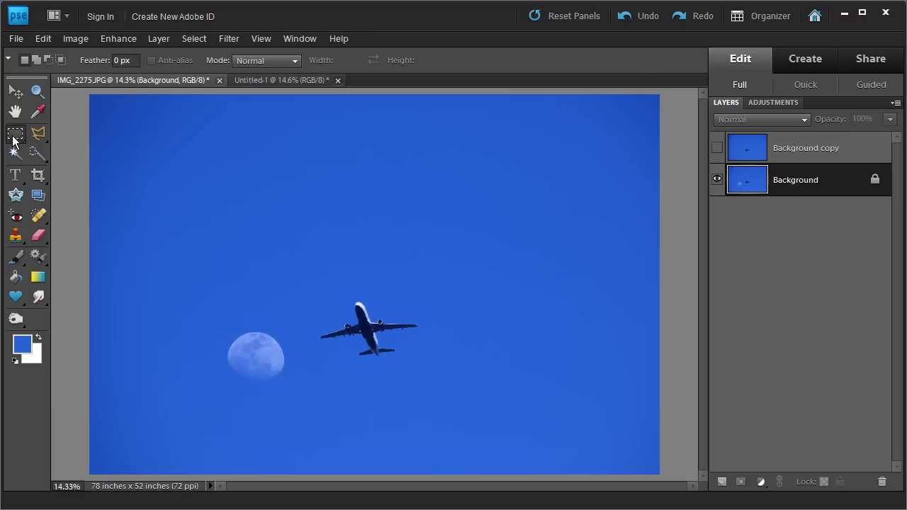
{"action": "left_click_drag", "start_coordinate": [216, 326], "coordinate": [290, 390]}
- Copy the selected moon area and paste it as a new layer
{"action": "left_click", "coordinate": [44, 39]}
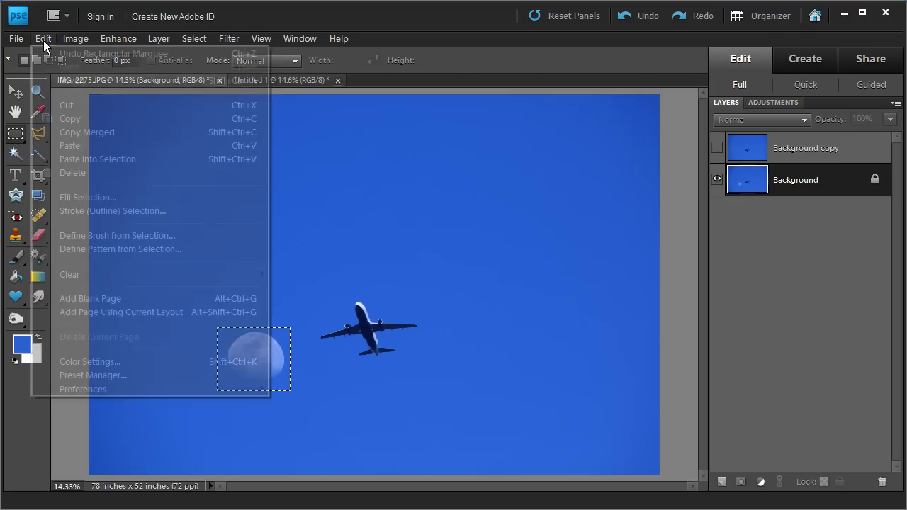
{"action": "left_click", "coordinate": [79, 117]}
{"action": "left_click", "coordinate": [42, 38]}
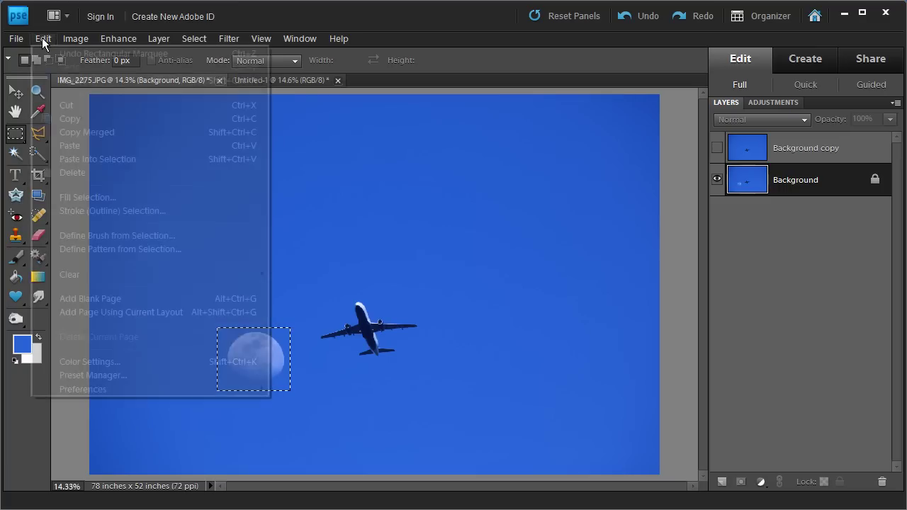
{"action": "left_click", "coordinate": [67, 146]}
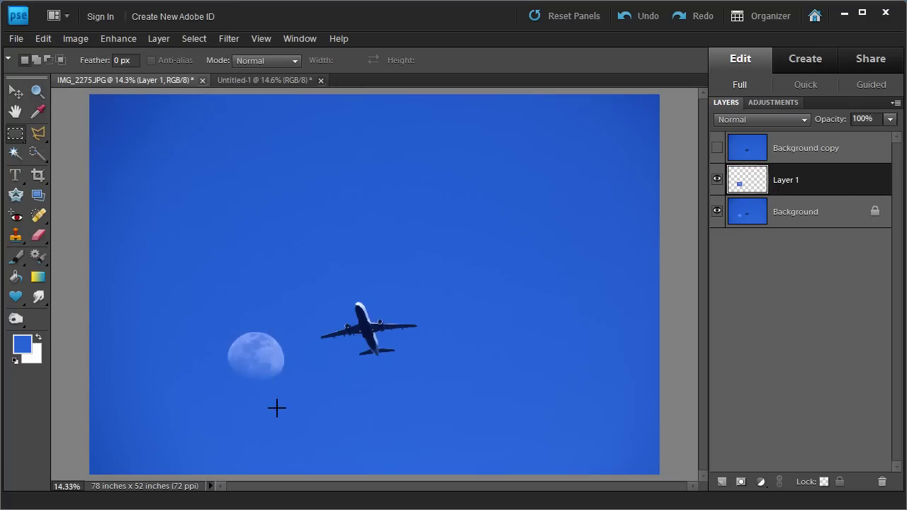
- Examine the pasted moon patch on its own by temporarily hiding Background, and select Layer 1
{"action": "left_click", "coordinate": [737, 222]}
{"action": "left_click", "coordinate": [717, 211]}
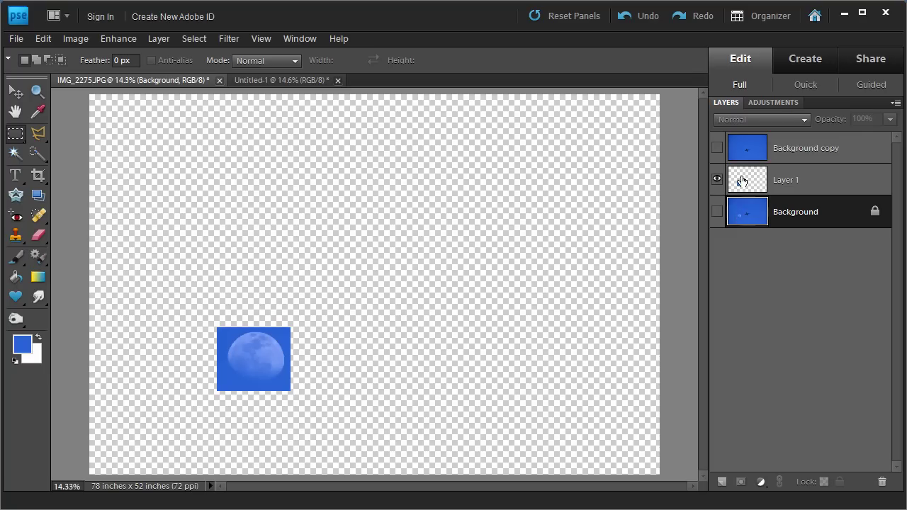
{"action": "left_click", "coordinate": [742, 184]}
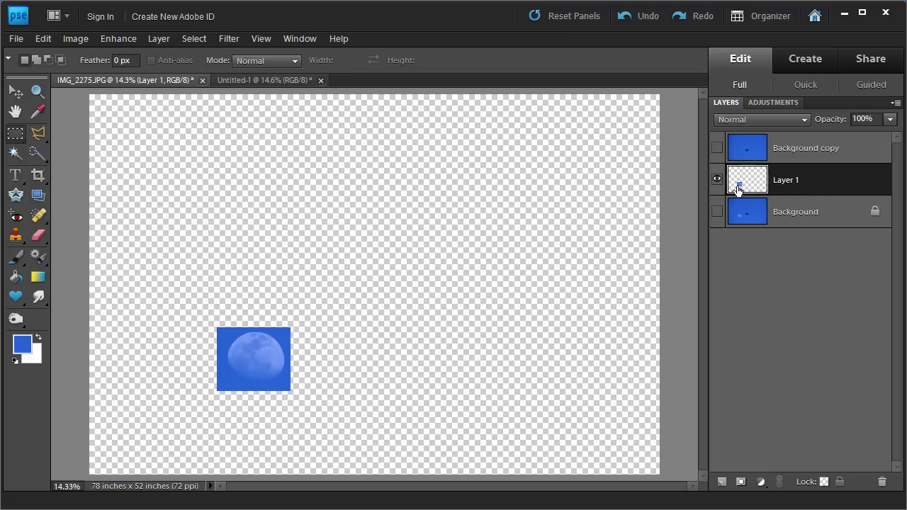
{"action": "left_click", "coordinate": [717, 211]}
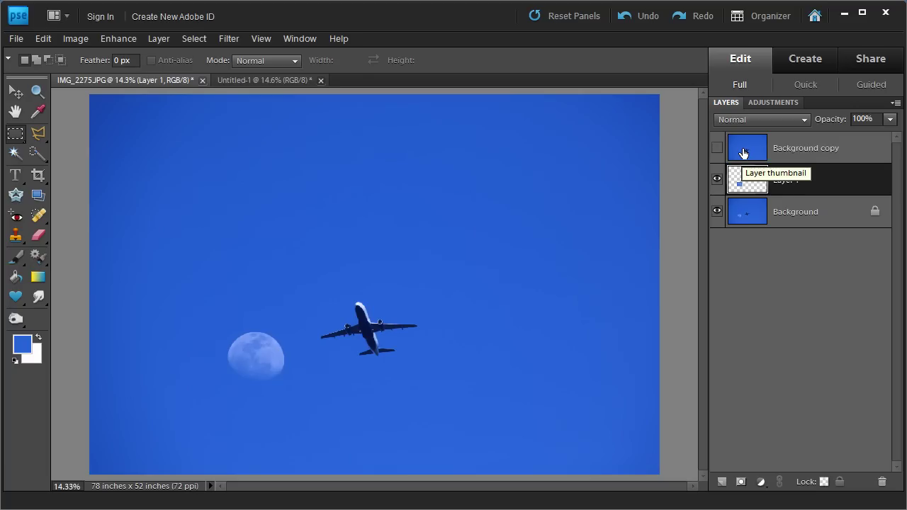
- Make Background copy visible again and select Layer 1 with the pasted moon
{"action": "left_click", "coordinate": [743, 153]}
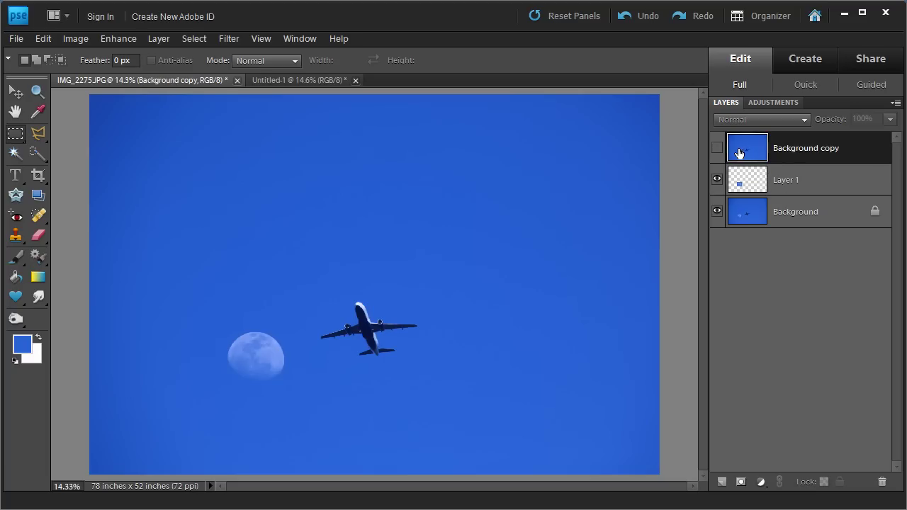
{"action": "left_click", "coordinate": [718, 149]}
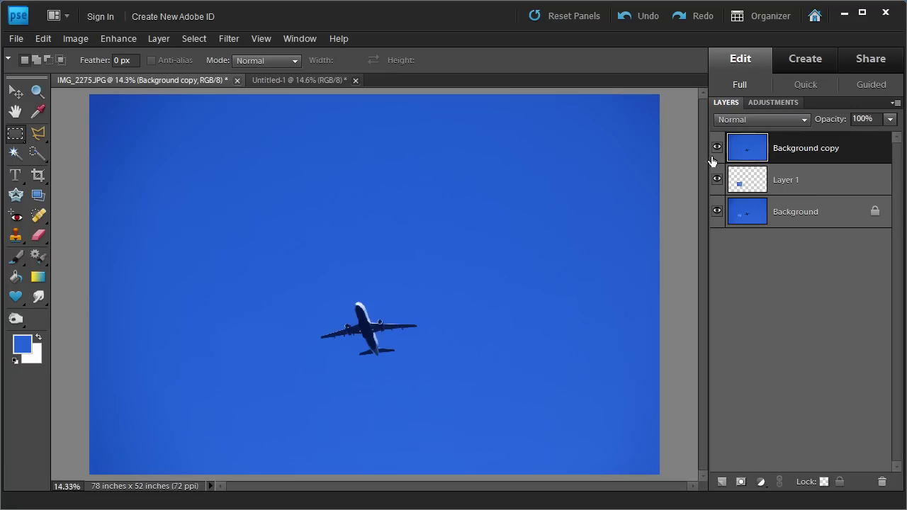
{"action": "left_click", "coordinate": [744, 181]}
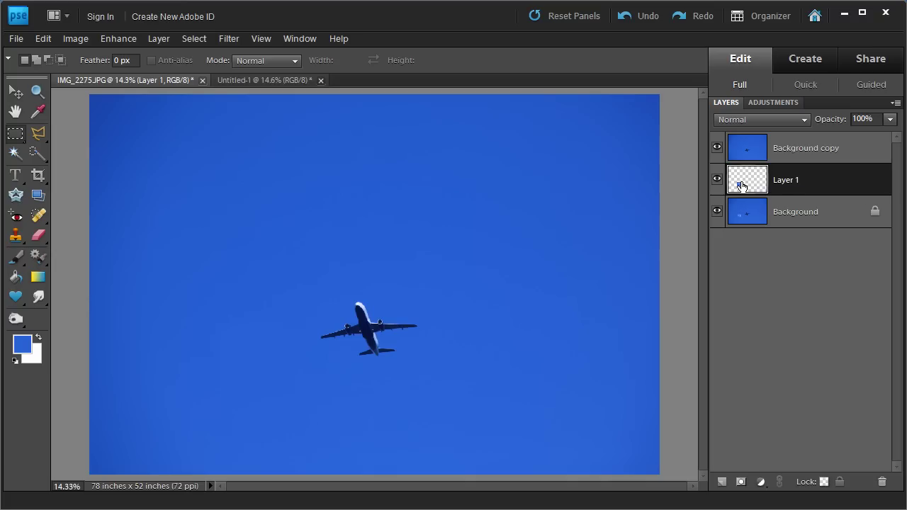
- Move Layer 1 with the moon above Background copy and compare the image with Layer 1 hidden and shown
{"action": "left_click_drag", "start_coordinate": [743, 182], "coordinate": [741, 148]}
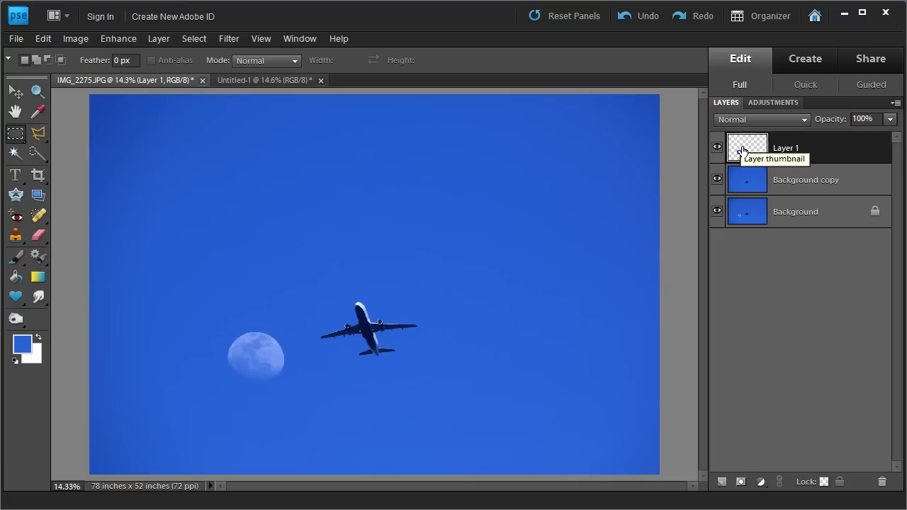
{"action": "left_click", "coordinate": [749, 185]}
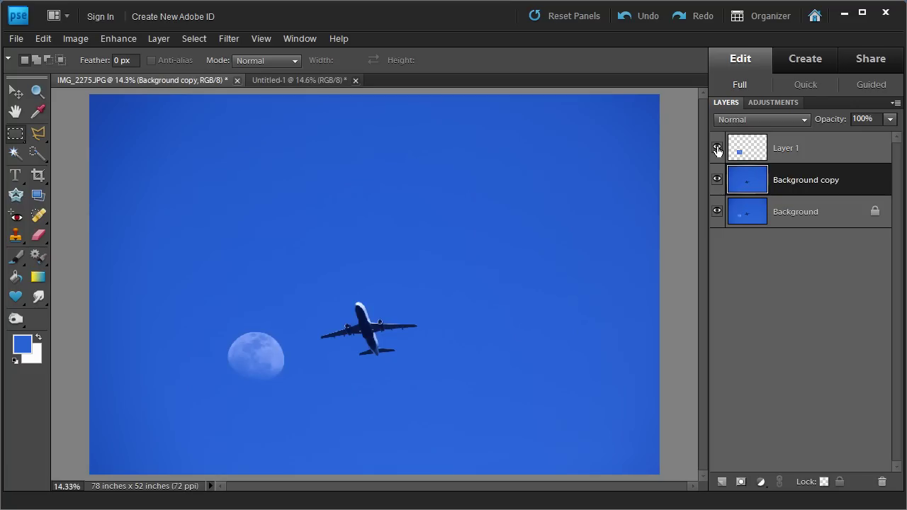
{"action": "left_click", "coordinate": [737, 150]}
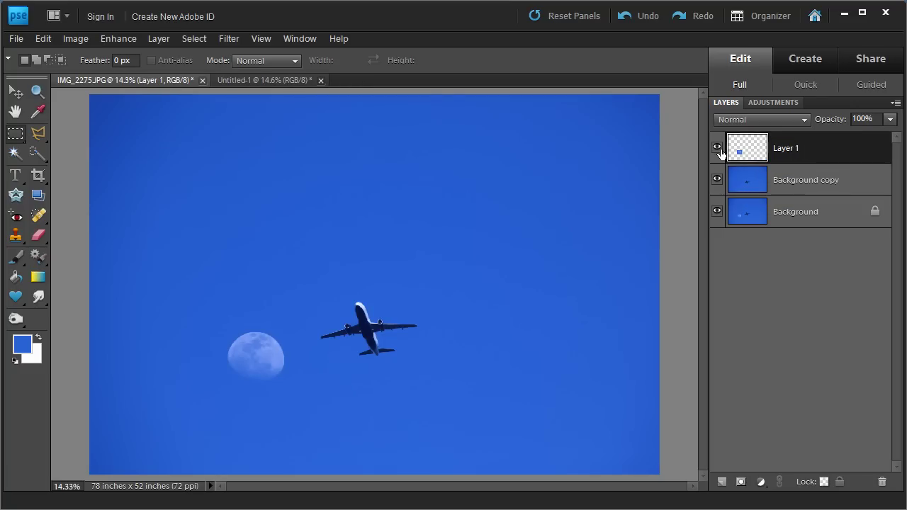
{"action": "left_click", "coordinate": [717, 148]}
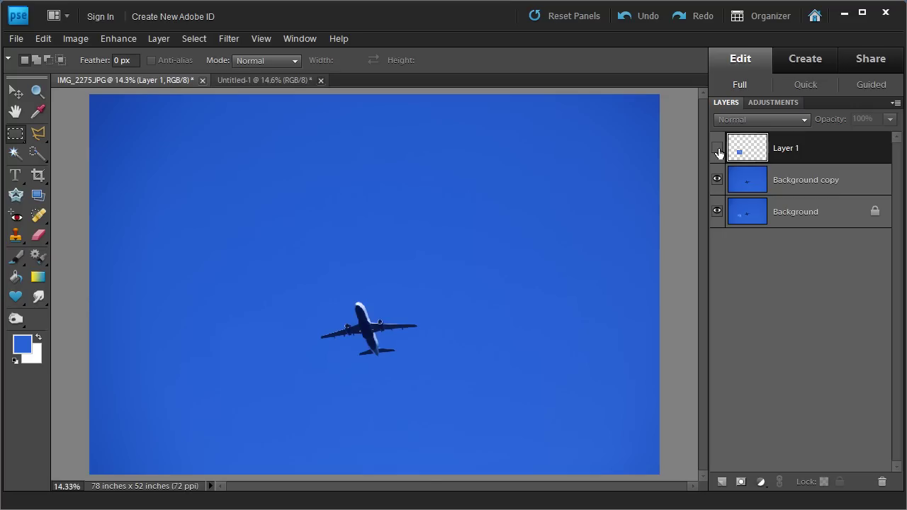
{"action": "left_click", "coordinate": [717, 149]}
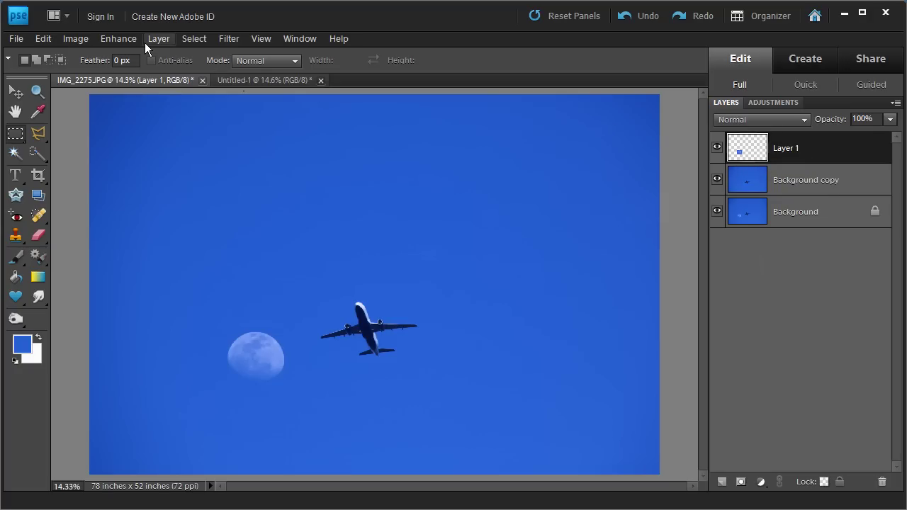
- Enlarge the moon on Layer 1 proportionally to about 567% with Free Transform, center it over the photo, and compare the photo with Layer 1 hidden
{"action": "left_click", "coordinate": [82, 39]}
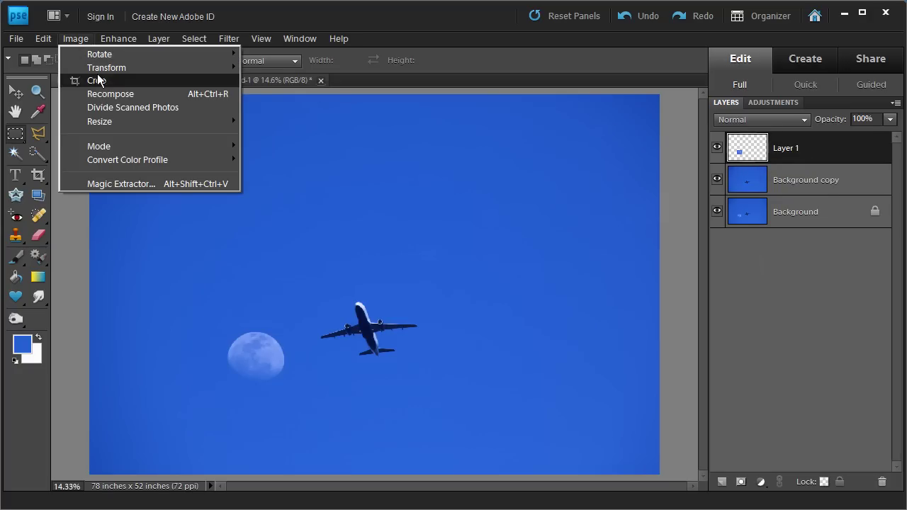
{"action": "mouse_move", "coordinate": [102, 69]}
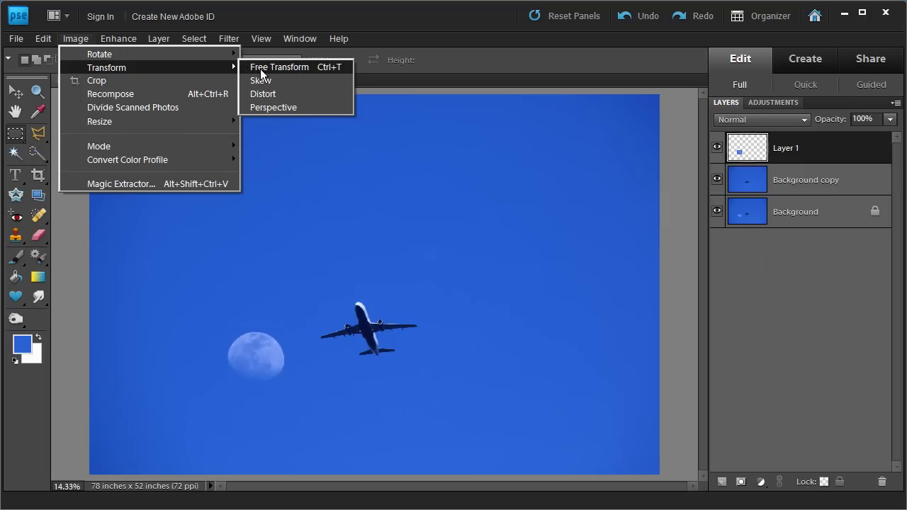
{"action": "left_click", "coordinate": [260, 69]}
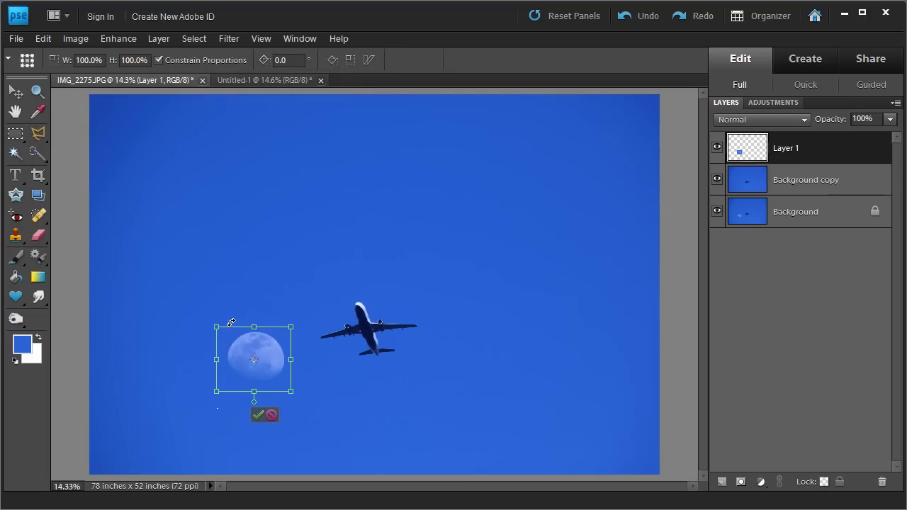
{"action": "left_click_drag", "start_coordinate": [295, 327], "coordinate": [585, 132]}
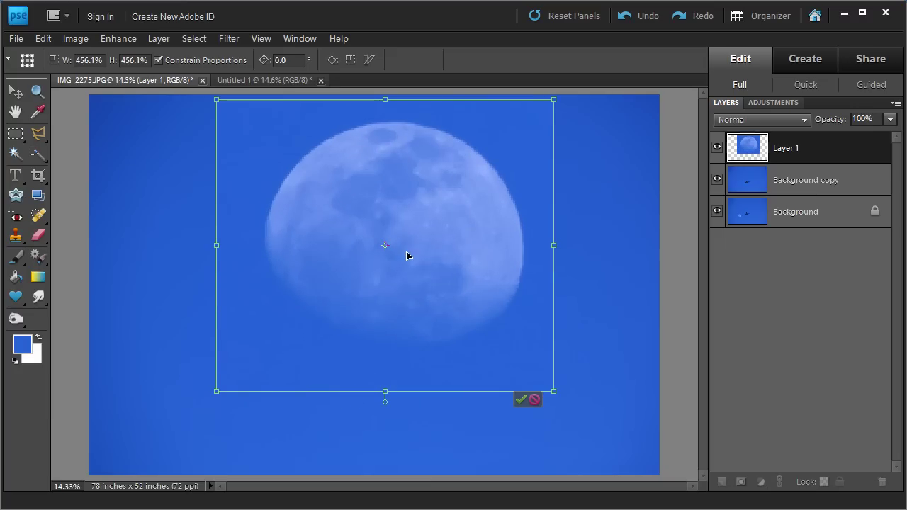
{"action": "left_click_drag", "start_coordinate": [217, 389], "coordinate": [165, 437]}
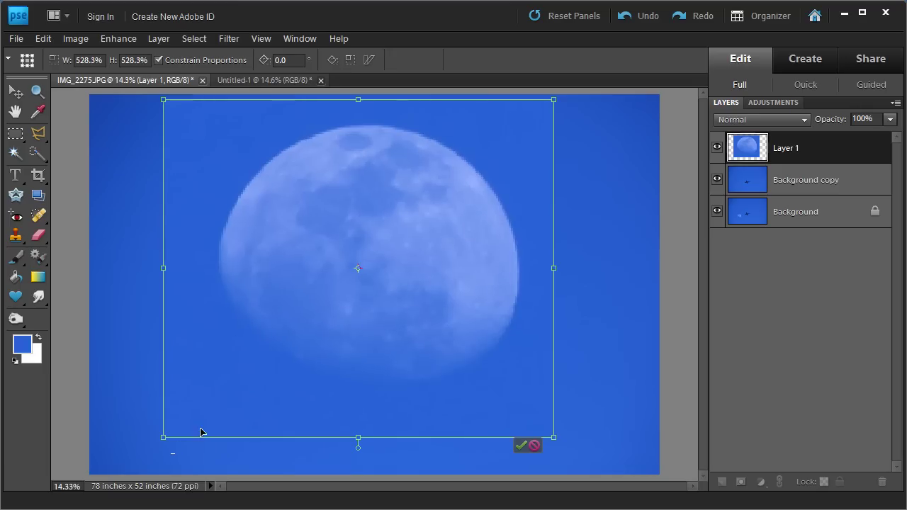
{"action": "left_click_drag", "start_coordinate": [414, 294], "coordinate": [416, 304]}
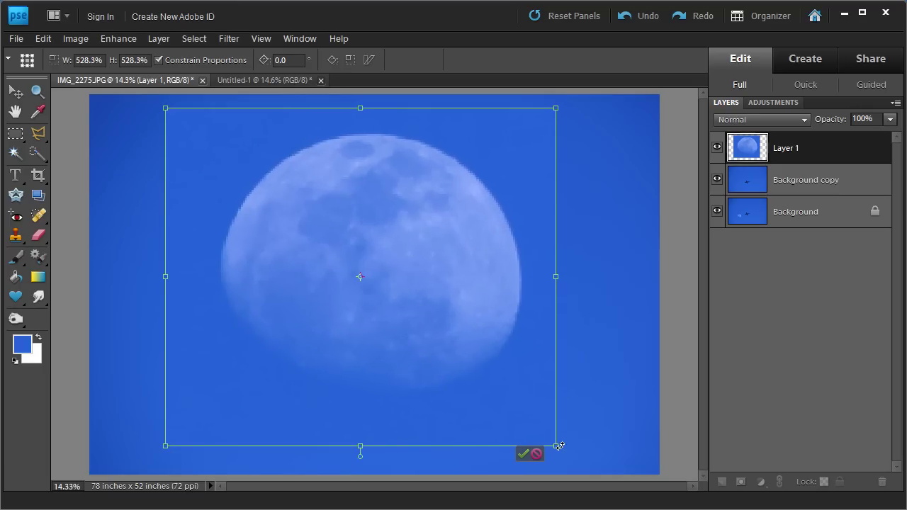
{"action": "left_click_drag", "start_coordinate": [557, 446], "coordinate": [586, 474]}
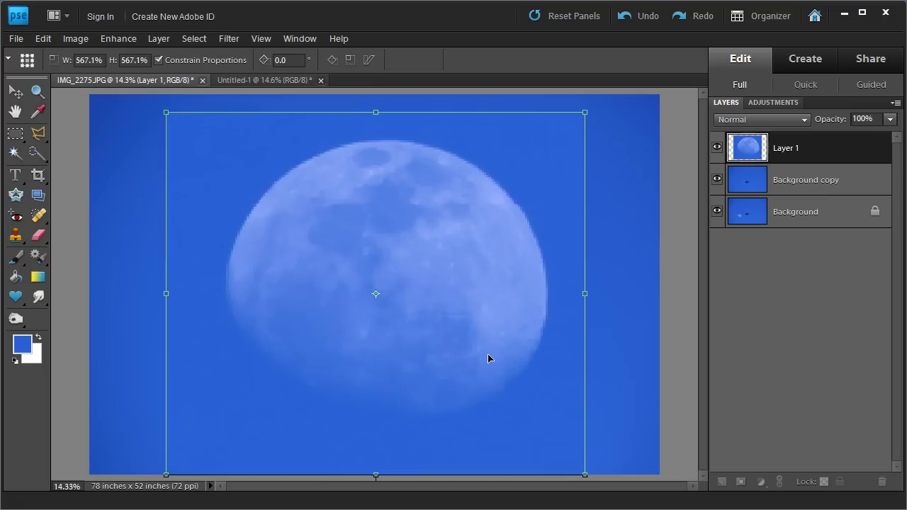
{"action": "left_click_drag", "start_coordinate": [487, 349], "coordinate": [487, 348]}
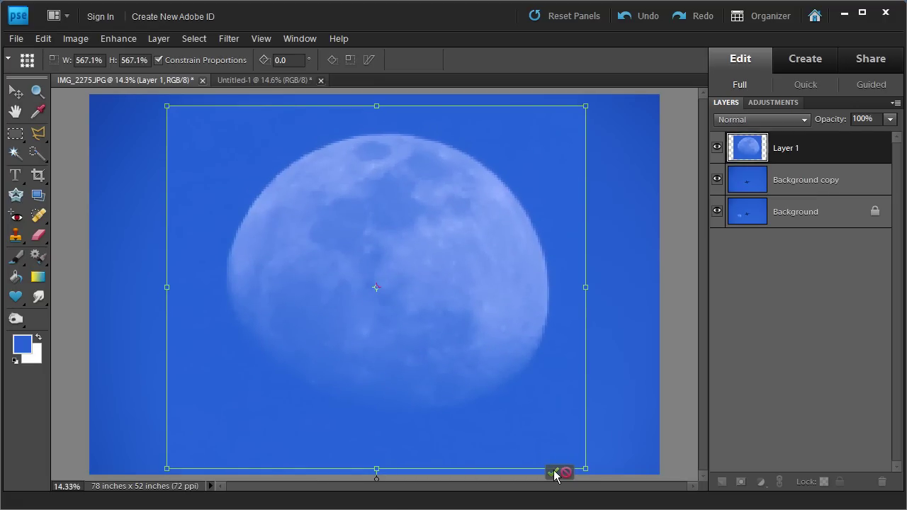
{"action": "key", "text": "m"}
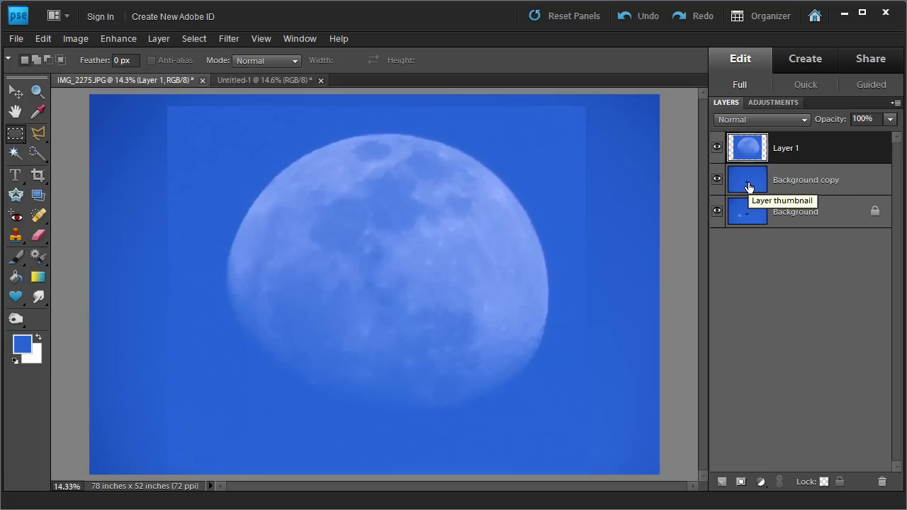
{"action": "left_click", "coordinate": [716, 149]}
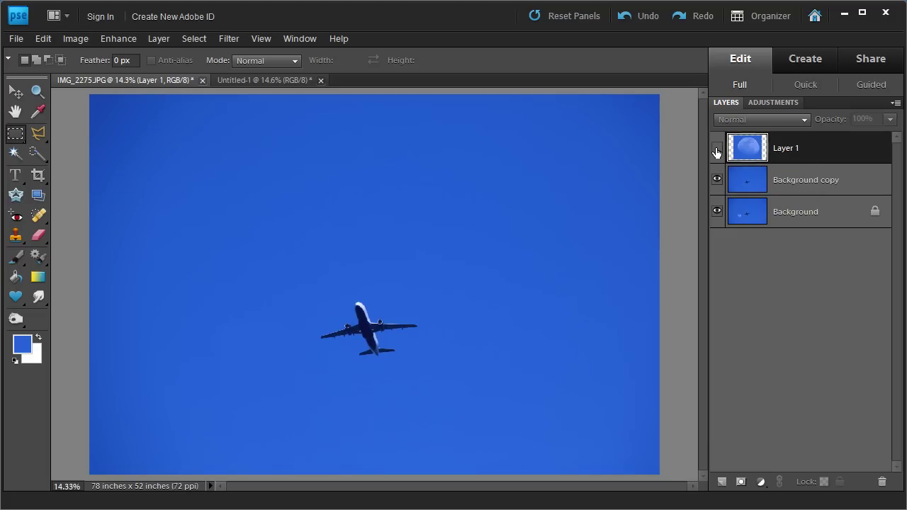
{"action": "left_click", "coordinate": [716, 150]}
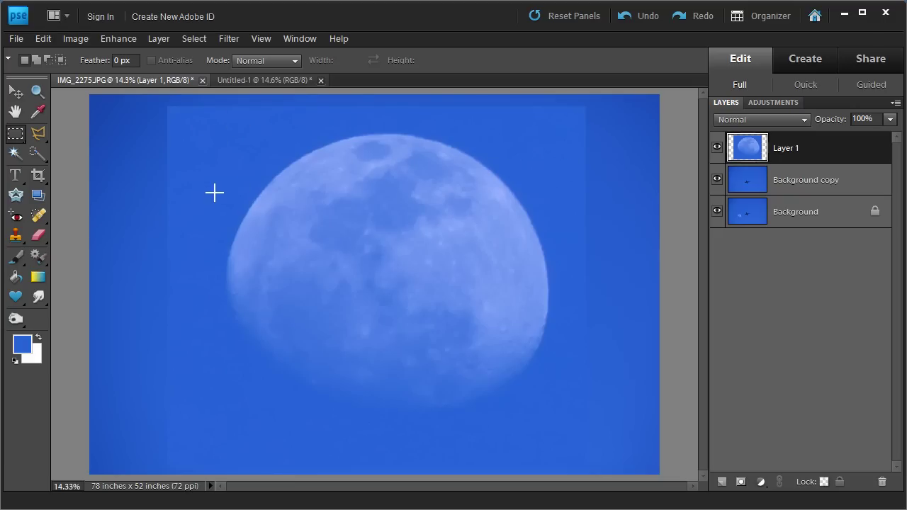
- Erase the visible square edges around the enlarged moon on Layer 1 with a 600 px Eraser in Brush mode
{"action": "left_click", "coordinate": [37, 237]}
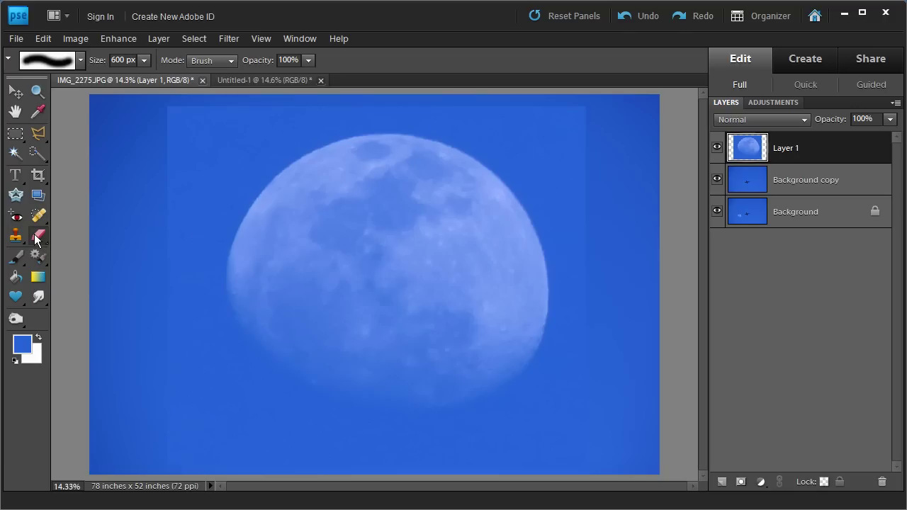
{"action": "left_click", "coordinate": [207, 59]}
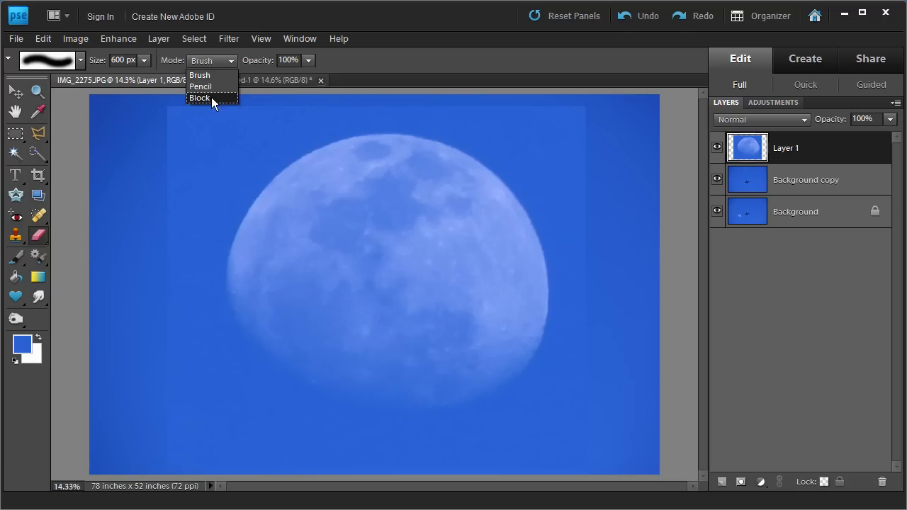
{"action": "left_click", "coordinate": [199, 75]}
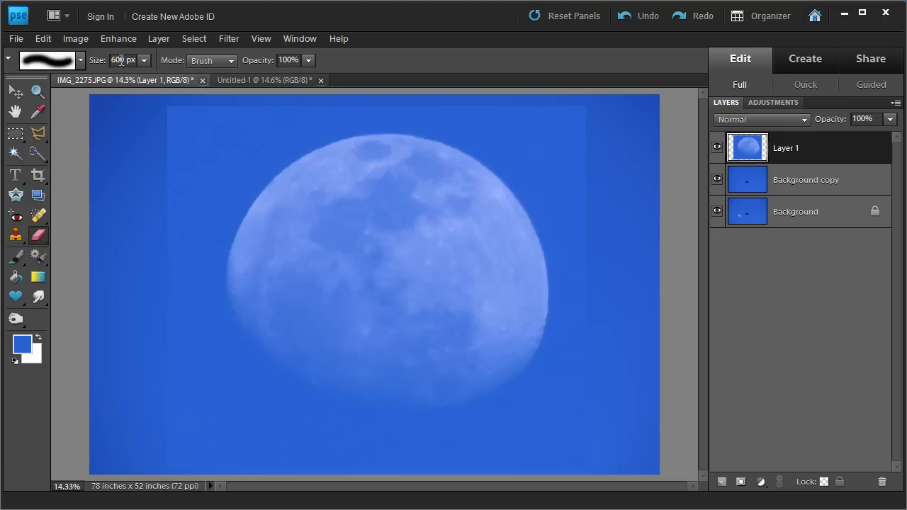
{"action": "left_click_drag", "start_coordinate": [193, 107], "coordinate": [139, 139]}
{"action": "left_click_drag", "start_coordinate": [265, 99], "coordinate": [174, 120]}
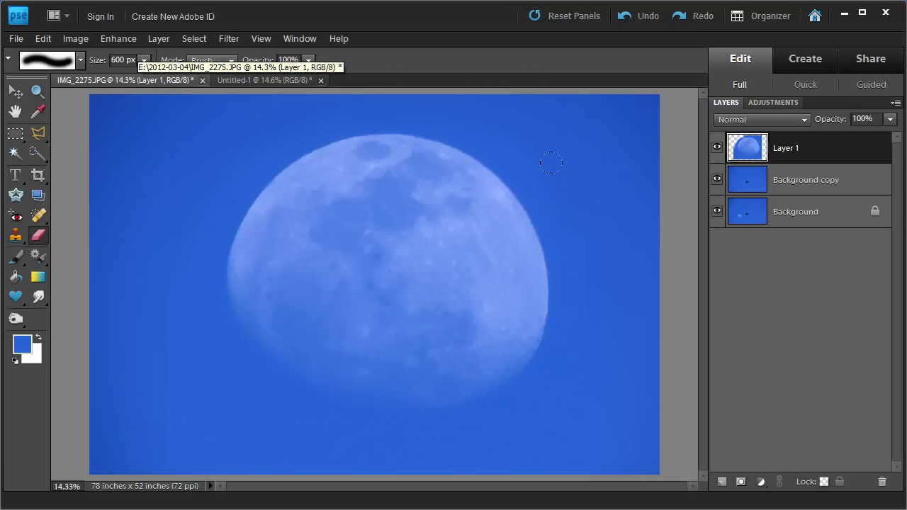
{"action": "left_click_drag", "start_coordinate": [536, 445], "coordinate": [316, 454]}
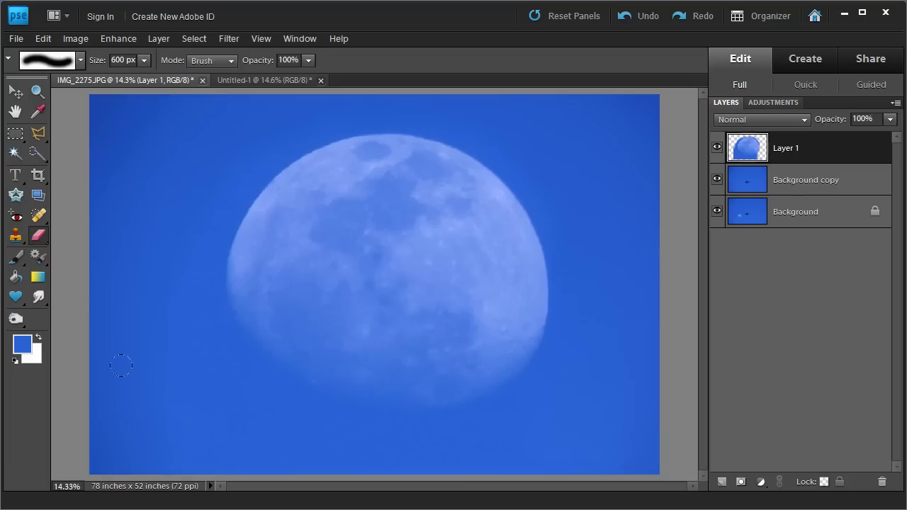
{"action": "mouse_move", "coordinate": [142, 301]}
{"action": "left_mouse_down"}
{"action": "mouse_move", "coordinate": [131, 243]}
{"action": "mouse_move", "coordinate": [178, 304]}
{"action": "mouse_move", "coordinate": [162, 176]}
{"action": "mouse_move", "coordinate": [217, 132]}
{"action": "left_mouse_up"}
{"action": "left_click_drag", "start_coordinate": [181, 221], "coordinate": [180, 374]}
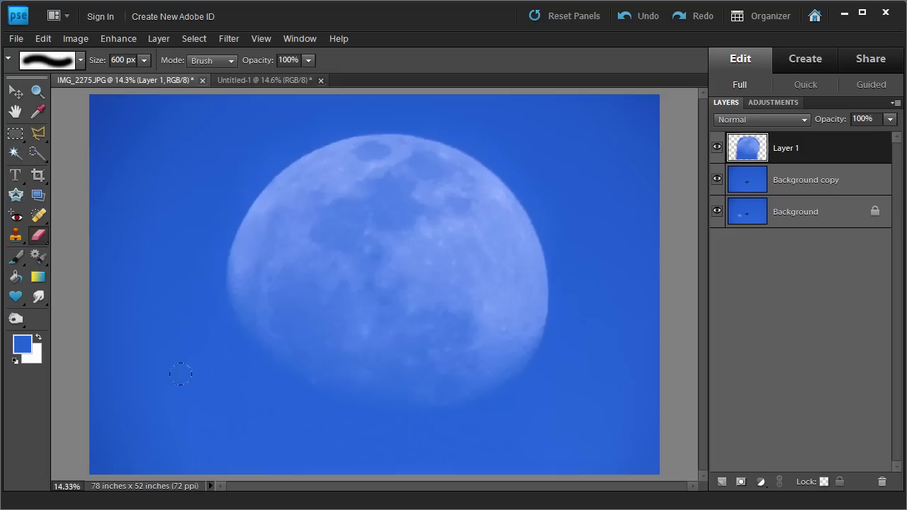
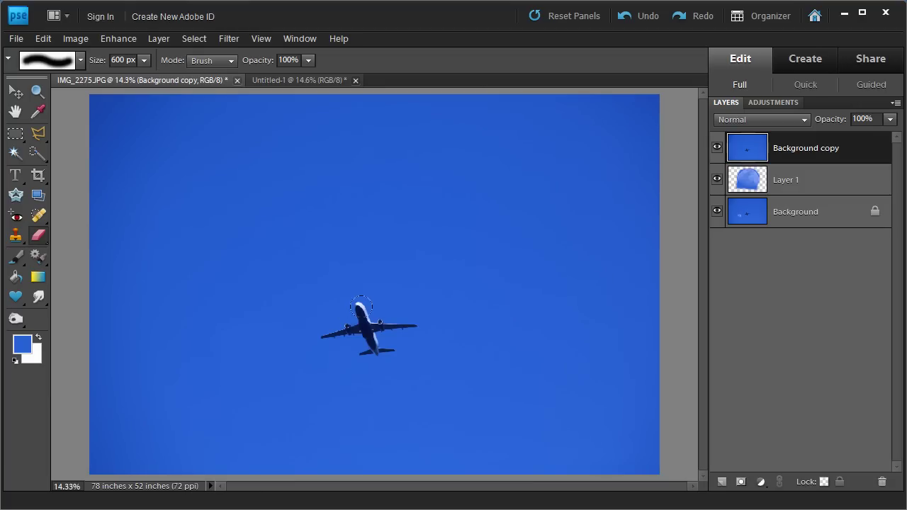
- Set the Eraser size to 2500 px and erase the upper sky of Background copy to reveal the moon on Layer 1
{"action": "left_click", "coordinate": [718, 149]}
{"action": "left_click", "coordinate": [718, 149]}
{"action": "left_click", "coordinate": [717, 149]}
{"action": "left_click", "coordinate": [717, 149]}
{"action": "left_click", "coordinate": [143, 61]}
{"action": "left_click_drag", "start_coordinate": [142, 75], "coordinate": [170, 94]}
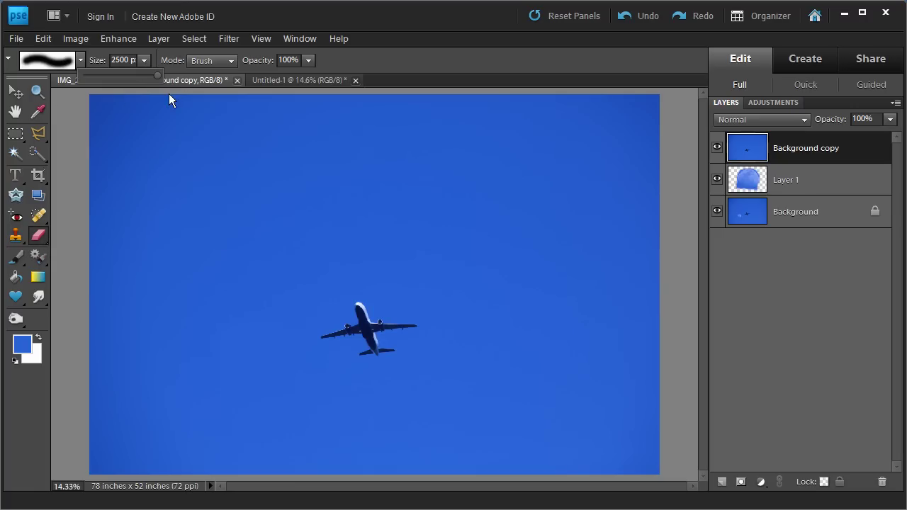
{"action": "left_click", "coordinate": [191, 198]}
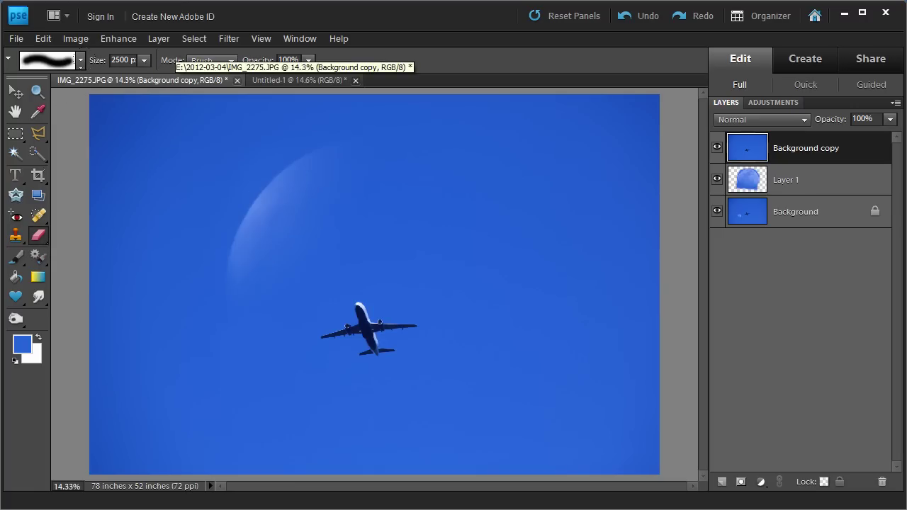
{"action": "left_click_drag", "start_coordinate": [304, 227], "coordinate": [404, 227]}
- Reduce the Eraser size to 1300 px and erase the sky on the right side of Background copy over the moon
{"action": "key", "text": "bracketleft"}
{"action": "key", "text": "bracketleft"}
{"action": "mouse_move", "coordinate": [597, 103]}
{"action": "left_mouse_down"}
{"action": "mouse_move", "coordinate": [510, 107]}
{"action": "mouse_move", "coordinate": [560, 137]}
{"action": "left_mouse_up"}
{"action": "key", "text": "bracketleft"}
{"action": "mouse_move", "coordinate": [548, 248]}
{"action": "left_mouse_down"}
{"action": "mouse_move", "coordinate": [561, 406]}
{"action": "mouse_move", "coordinate": [545, 347]}
{"action": "mouse_move", "coordinate": [559, 389]}
{"action": "left_mouse_up"}
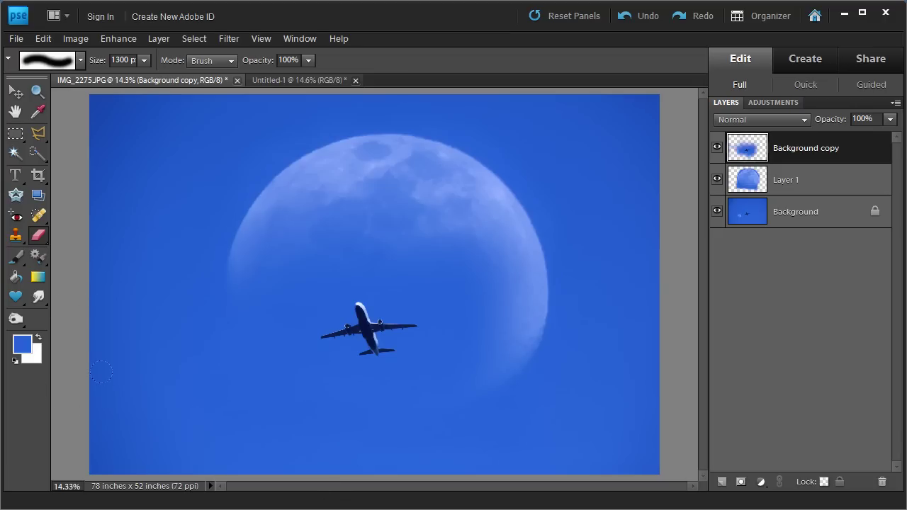
- Reduce the Eraser size to 500 px and erase more of Background copy above and to the right of the airplane
{"action": "key", "text": "bracketleft"}
{"action": "key", "text": "bracketleft"}
{"action": "key", "text": "bracketleft"}
{"action": "key", "text": "bracketleft"}
{"action": "key", "text": "bracketleft"}
{"action": "key", "text": "bracketleft"}
{"action": "key", "text": "bracketleft"}
{"action": "key", "text": "bracketleft"}
{"action": "mouse_move", "coordinate": [247, 230]}
{"action": "left_mouse_down"}
{"action": "mouse_move", "coordinate": [415, 198]}
{"action": "mouse_move", "coordinate": [377, 164]}
{"action": "mouse_move", "coordinate": [324, 162]}
{"action": "mouse_move", "coordinate": [196, 245]}
{"action": "mouse_move", "coordinate": [327, 170]}
{"action": "left_mouse_up"}
{"action": "mouse_move", "coordinate": [392, 128]}
{"action": "left_mouse_down"}
{"action": "mouse_move", "coordinate": [465, 190]}
{"action": "mouse_move", "coordinate": [398, 227]}
{"action": "mouse_move", "coordinate": [491, 296]}
{"action": "mouse_move", "coordinate": [504, 362]}
{"action": "left_mouse_up"}
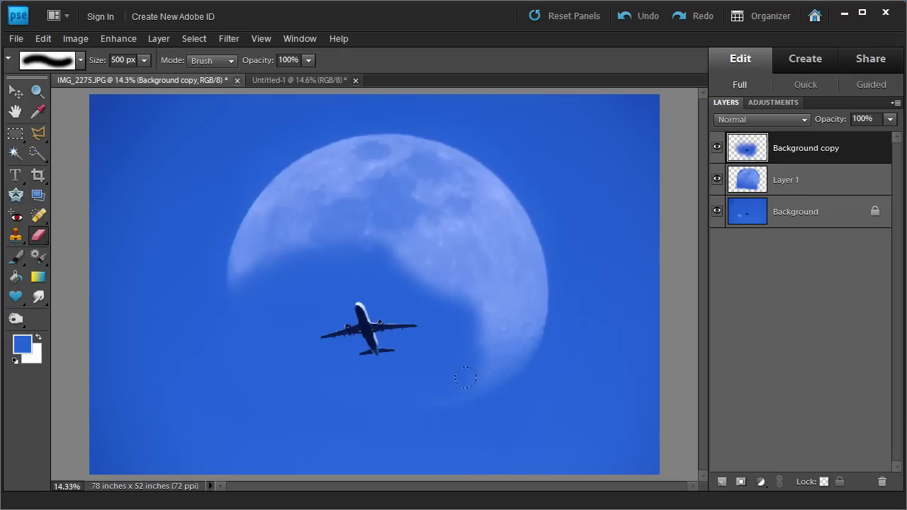
- Erase the Background copy sky close to the airplane's nose and wings at high magnification with a 200 px Eraser
{"action": "key", "text": "z"}
{"action": "left_click_drag", "start_coordinate": [175, 200], "coordinate": [628, 473]}
{"action": "left_click", "coordinate": [369, 190]}
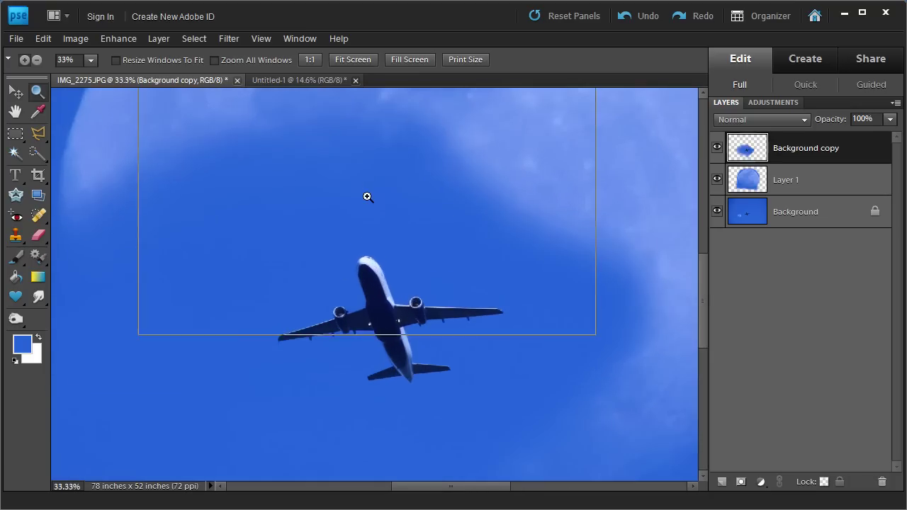
{"action": "left_click", "coordinate": [367, 197]}
{"action": "left_click_drag", "start_coordinate": [393, 194], "coordinate": [372, 303]}
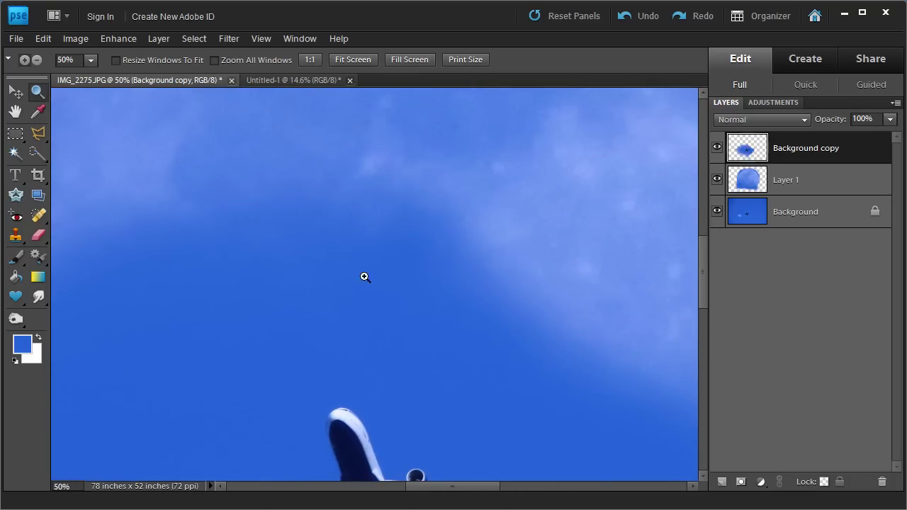
{"action": "key", "text": "e"}
{"action": "key", "text": "d"}
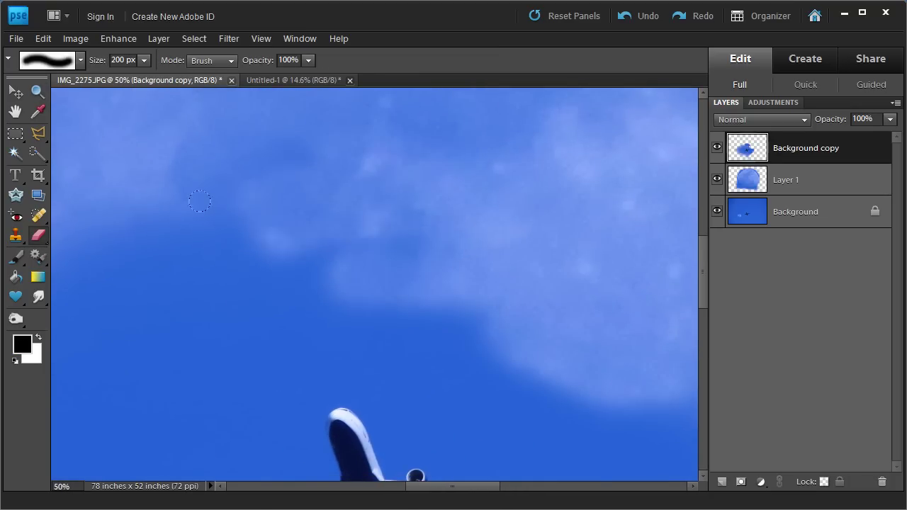
{"action": "mouse_move", "coordinate": [177, 239]}
{"action": "left_mouse_down"}
{"action": "mouse_move", "coordinate": [376, 142]}
{"action": "mouse_move", "coordinate": [351, 118]}
{"action": "mouse_move", "coordinate": [298, 132]}
{"action": "mouse_move", "coordinate": [424, 214]}
{"action": "mouse_move", "coordinate": [286, 247]}
{"action": "mouse_move", "coordinate": [184, 166]}
{"action": "mouse_move", "coordinate": [348, 200]}
{"action": "mouse_move", "coordinate": [297, 285]}
{"action": "mouse_move", "coordinate": [334, 268]}
{"action": "mouse_move", "coordinate": [418, 313]}
{"action": "mouse_move", "coordinate": [506, 178]}
{"action": "mouse_move", "coordinate": [521, 244]}
{"action": "mouse_move", "coordinate": [587, 240]}
{"action": "mouse_move", "coordinate": [368, 185]}
{"action": "mouse_move", "coordinate": [443, 173]}
{"action": "mouse_move", "coordinate": [437, 243]}
{"action": "mouse_move", "coordinate": [392, 231]}
{"action": "mouse_move", "coordinate": [447, 213]}
{"action": "mouse_move", "coordinate": [592, 267]}
{"action": "mouse_move", "coordinate": [605, 305]}
{"action": "mouse_move", "coordinate": [525, 316]}
{"action": "mouse_move", "coordinate": [559, 328]}
{"action": "left_mouse_up"}
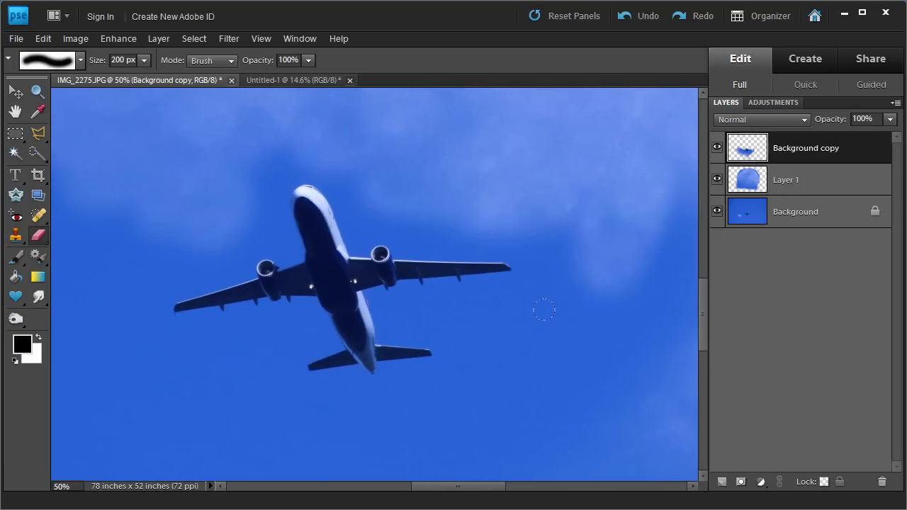
- Switch to the Untitled-1 document and examine the cut-out airplane on its transparent layer up close
{"action": "key", "text": "ctrl+0"}
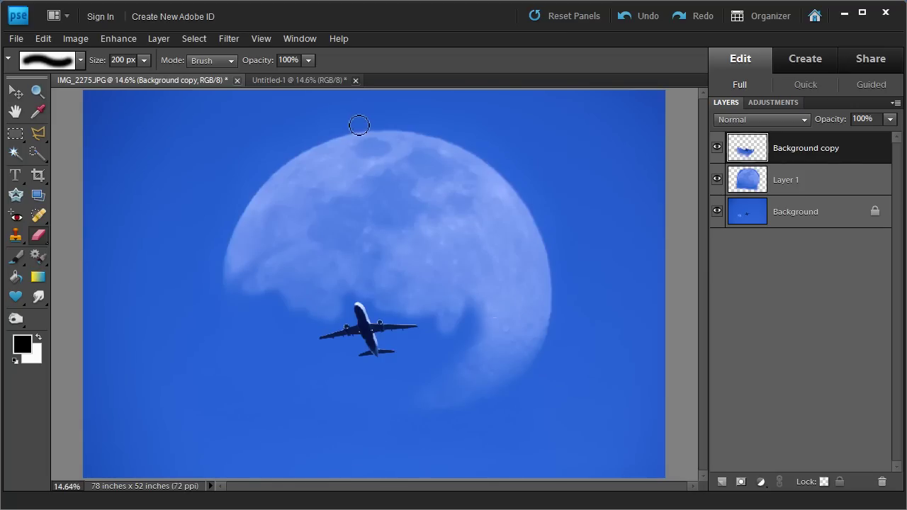
{"action": "left_click", "coordinate": [307, 80]}
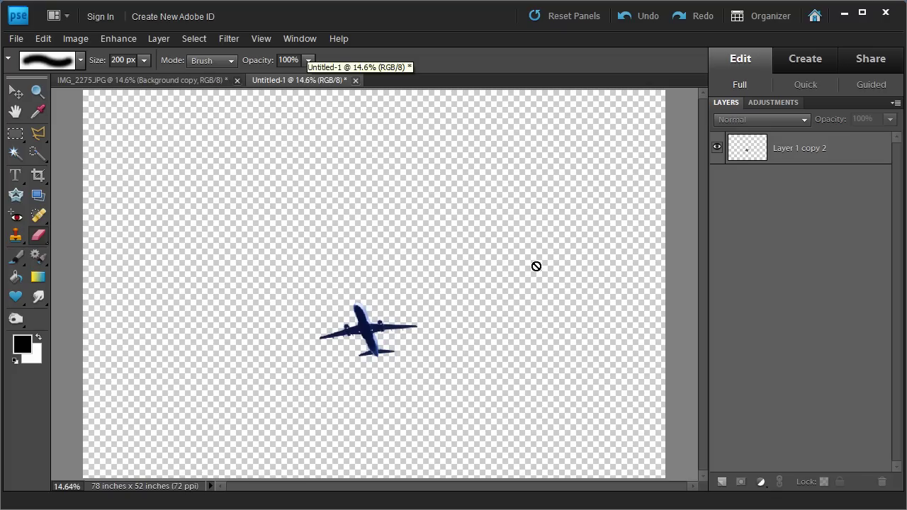
{"action": "key", "text": "z"}
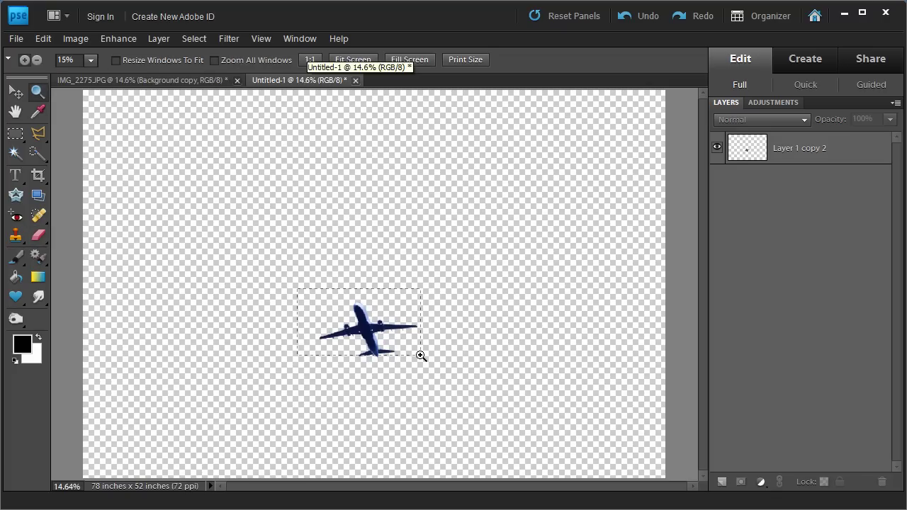
{"action": "left_click_drag", "start_coordinate": [312, 298], "coordinate": [436, 377]}
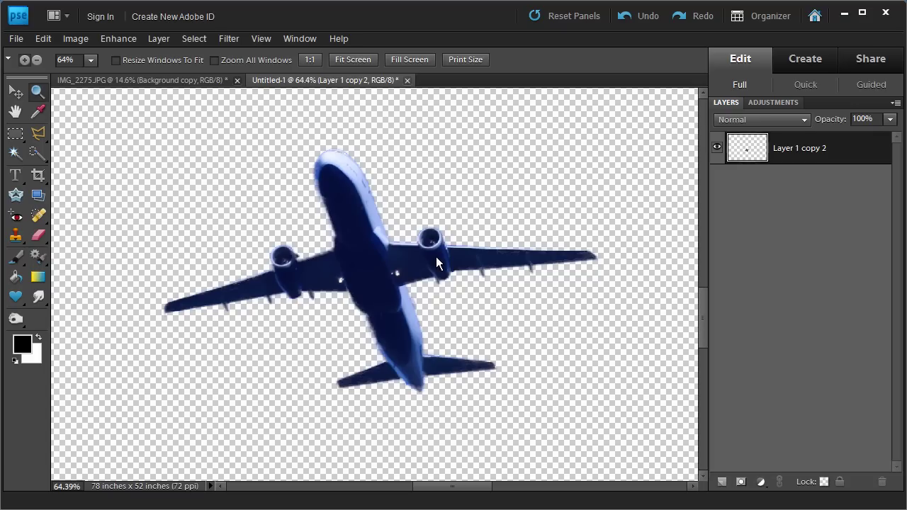
- Copy the cut-out airplane from Untitled-1 into IMG_2275.JPG as a new layer and position it exactly over the original airplane
{"action": "left_click", "coordinate": [45, 39]}
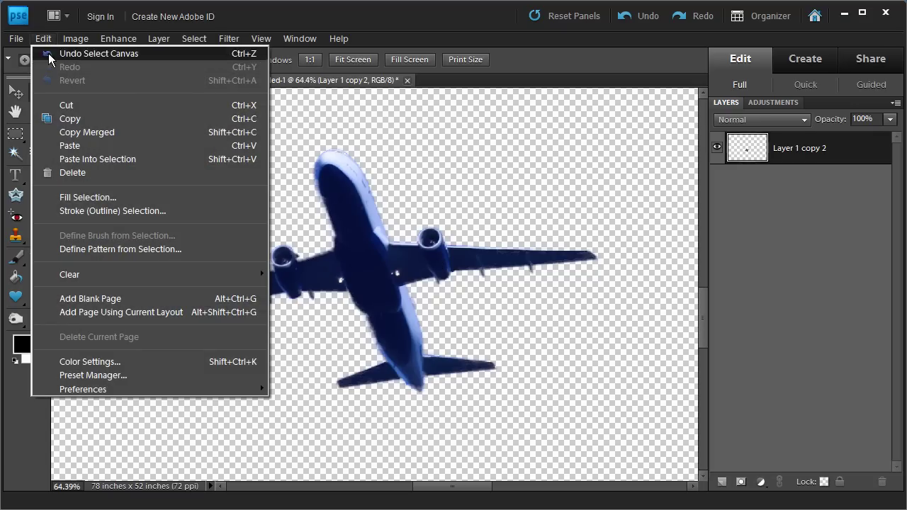
{"action": "left_click", "coordinate": [71, 119]}
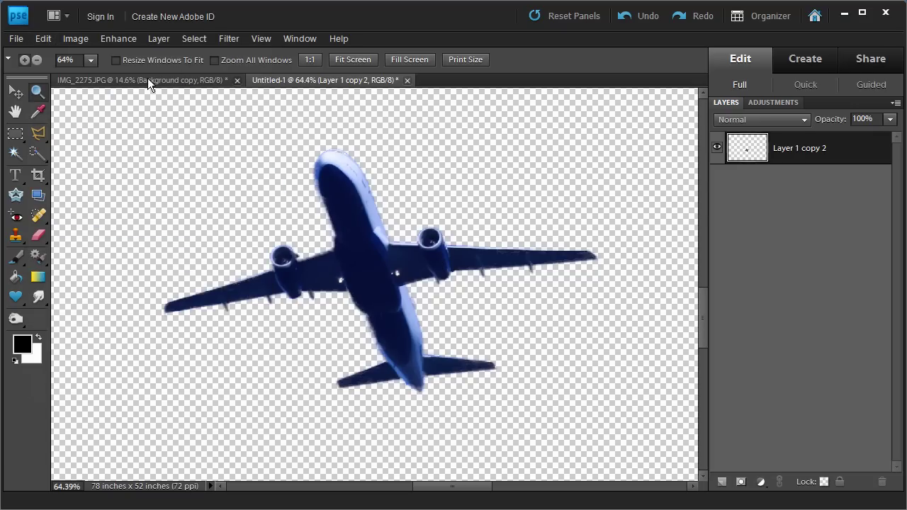
{"action": "left_click", "coordinate": [144, 79]}
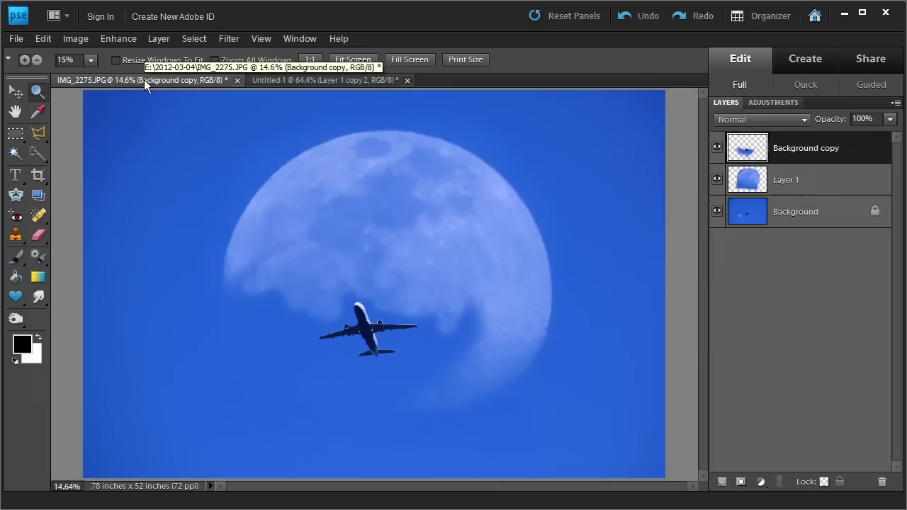
{"action": "left_click", "coordinate": [44, 39]}
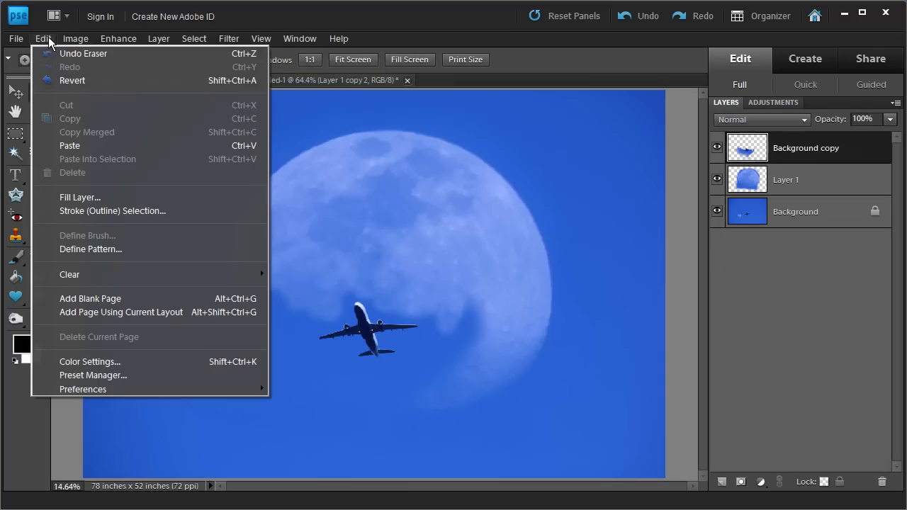
{"action": "left_click", "coordinate": [93, 146]}
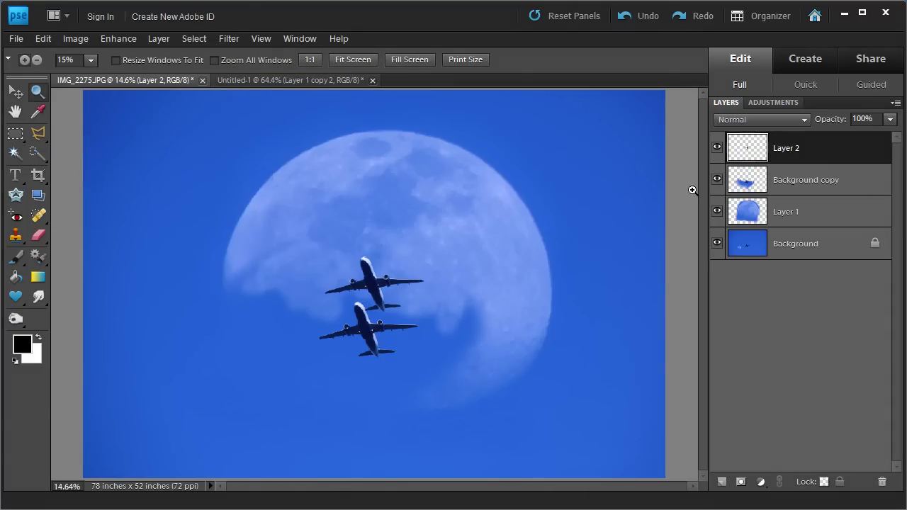
{"action": "left_click", "coordinate": [14, 92]}
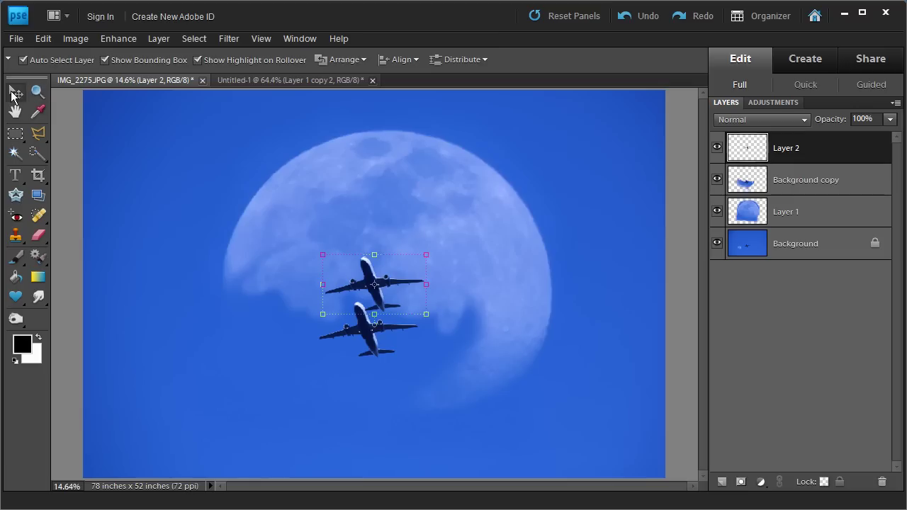
{"action": "left_click_drag", "start_coordinate": [376, 295], "coordinate": [369, 339]}
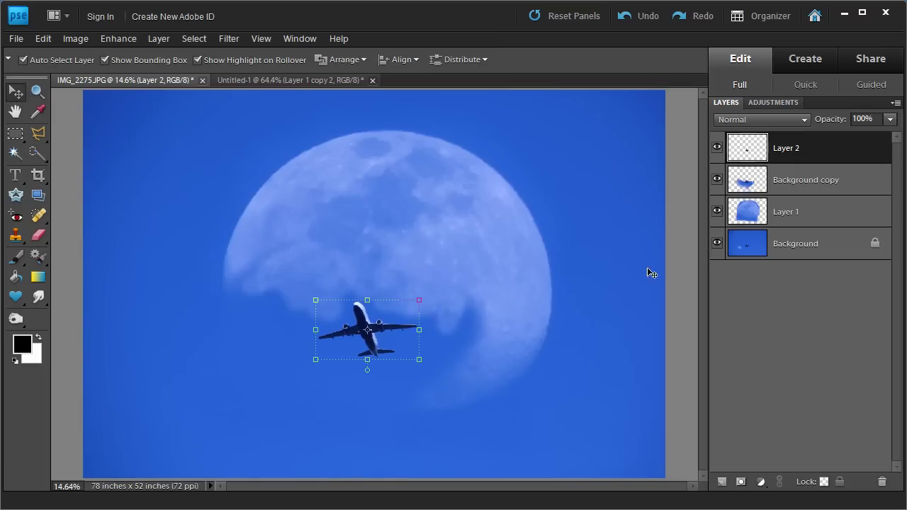
- Hide the Background copy layer and keep Layer 2 selected and shown over the full moon
{"action": "left_click", "coordinate": [717, 147]}
{"action": "left_click", "coordinate": [717, 180]}
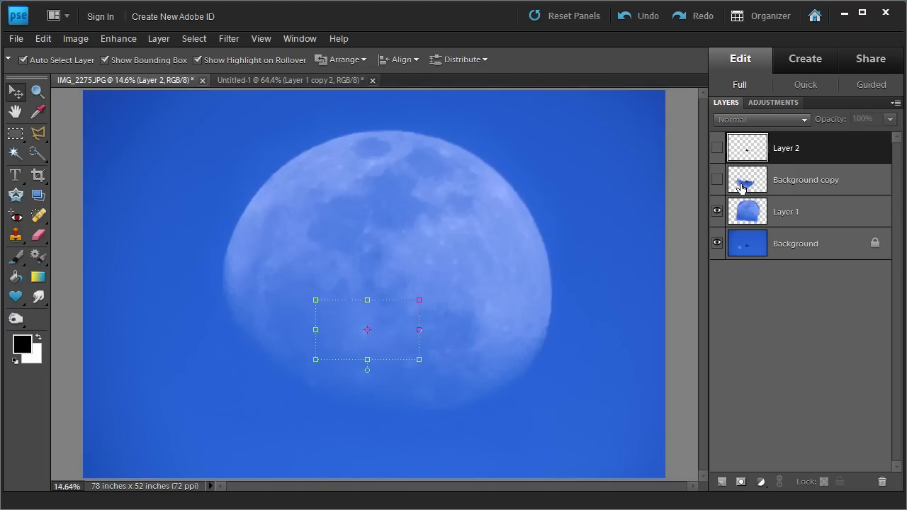
{"action": "left_click", "coordinate": [741, 187]}
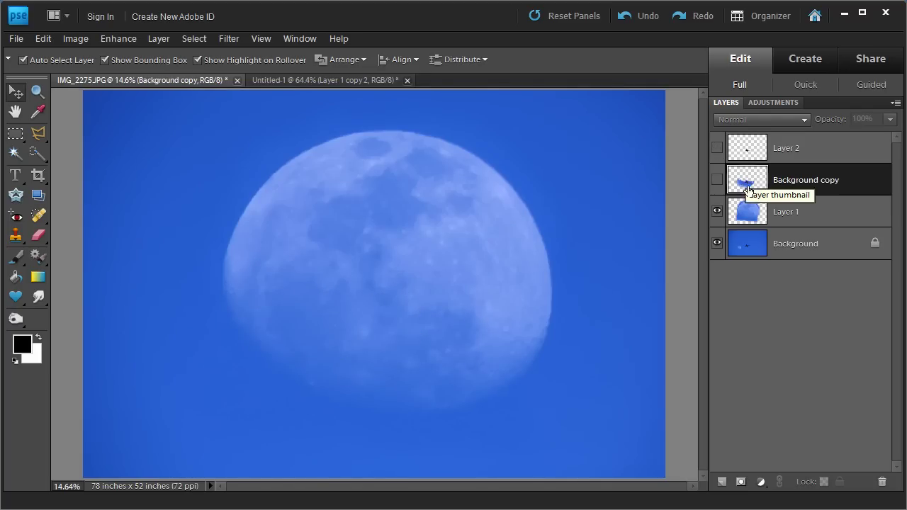
{"action": "left_click", "coordinate": [717, 181]}
{"action": "left_click", "coordinate": [717, 182]}
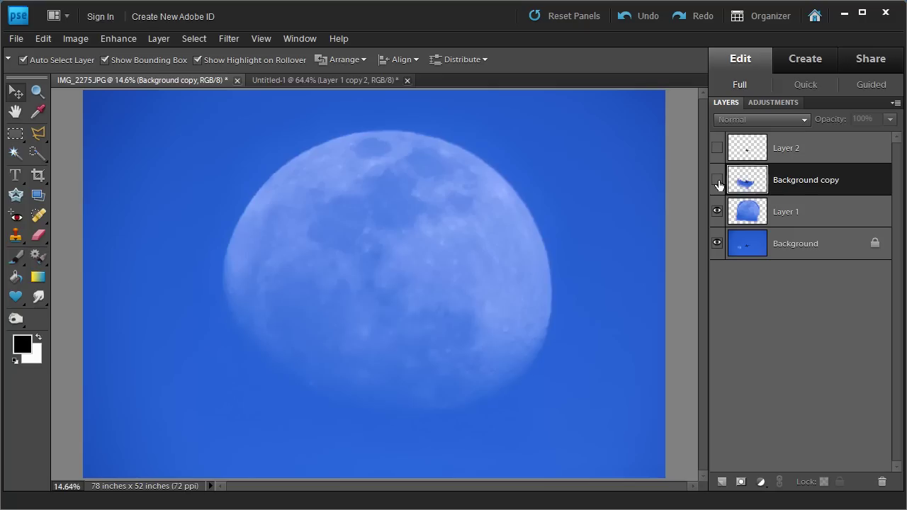
{"action": "left_click", "coordinate": [741, 148]}
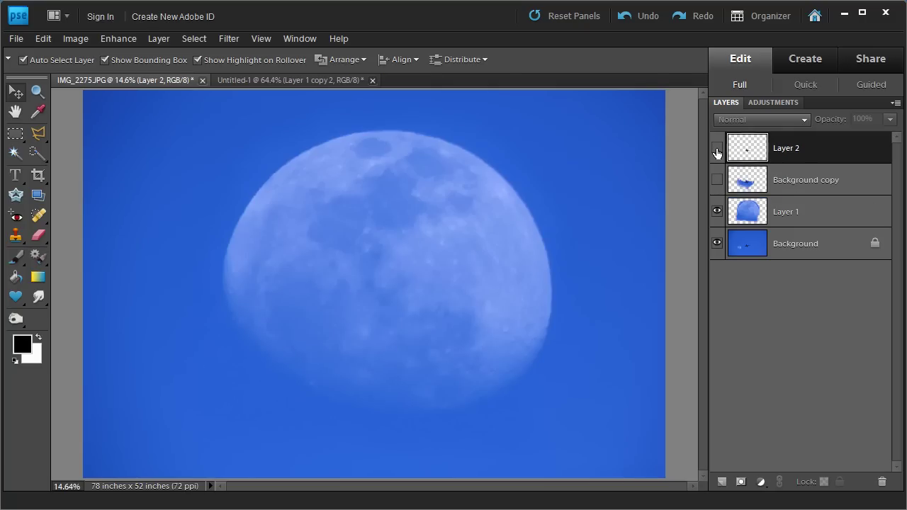
{"action": "left_click", "coordinate": [717, 151]}
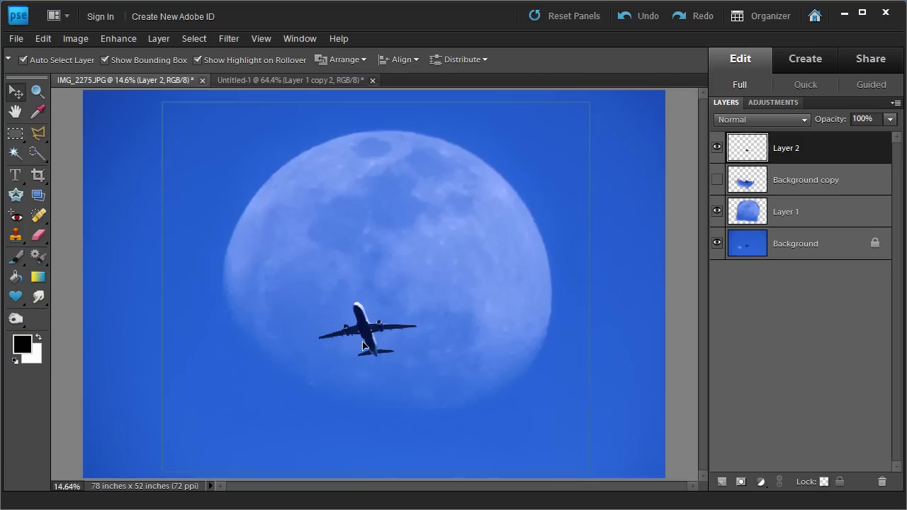
- Enlarge the airplane on Layer 2 to 292.1% across the moon's lower part, and compare the image with and without it
{"action": "left_click_drag", "start_coordinate": [370, 352], "coordinate": [416, 378]}
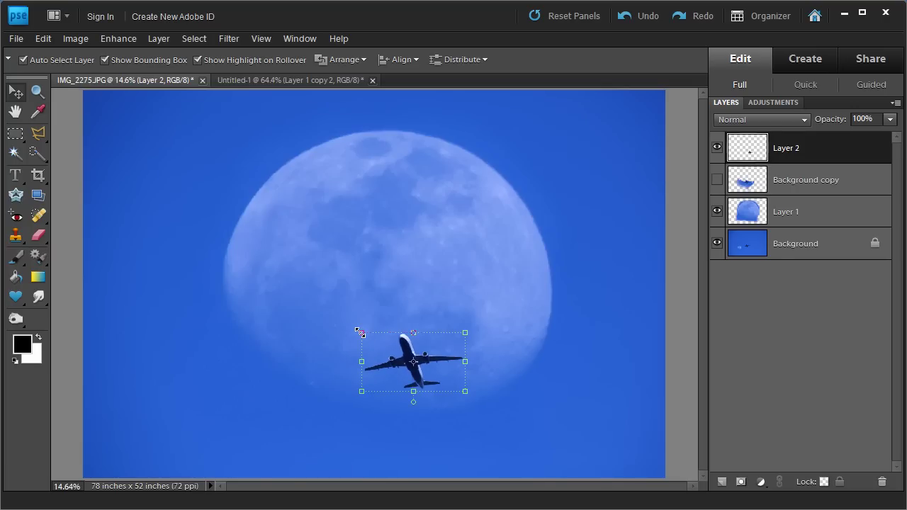
{"action": "left_click_drag", "start_coordinate": [360, 333], "coordinate": [212, 280]}
{"action": "left_click_drag", "start_coordinate": [358, 369], "coordinate": [461, 406]}
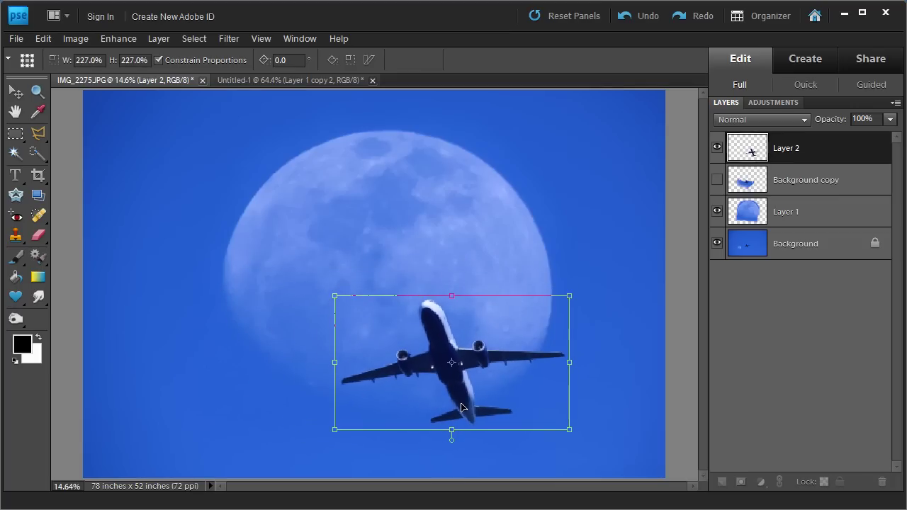
{"action": "left_click_drag", "start_coordinate": [335, 295], "coordinate": [267, 257]}
{"action": "left_click_drag", "start_coordinate": [401, 385], "coordinate": [414, 392]}
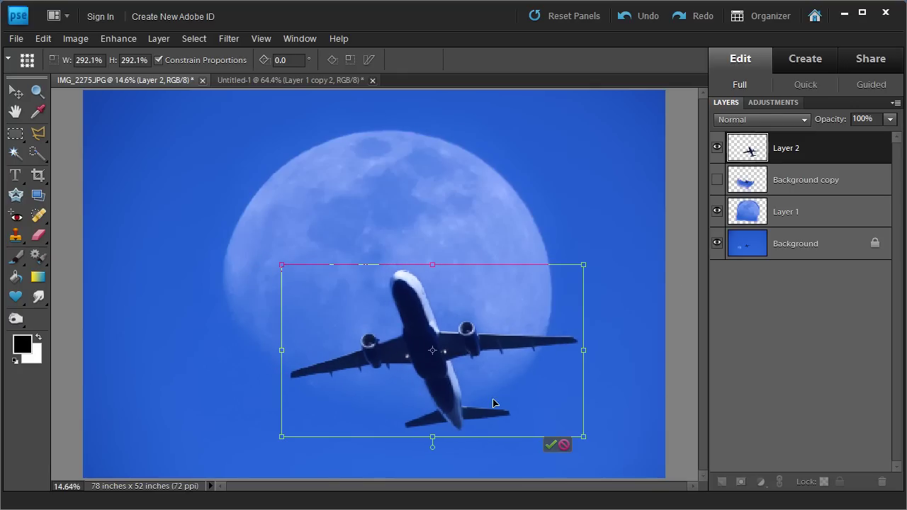
{"action": "left_click_drag", "start_coordinate": [452, 417], "coordinate": [448, 423]}
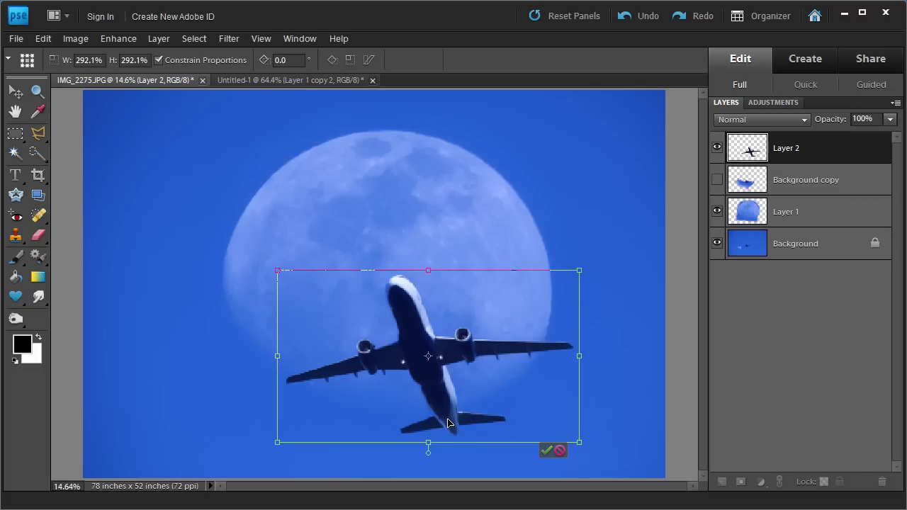
{"action": "key", "text": "Return"}
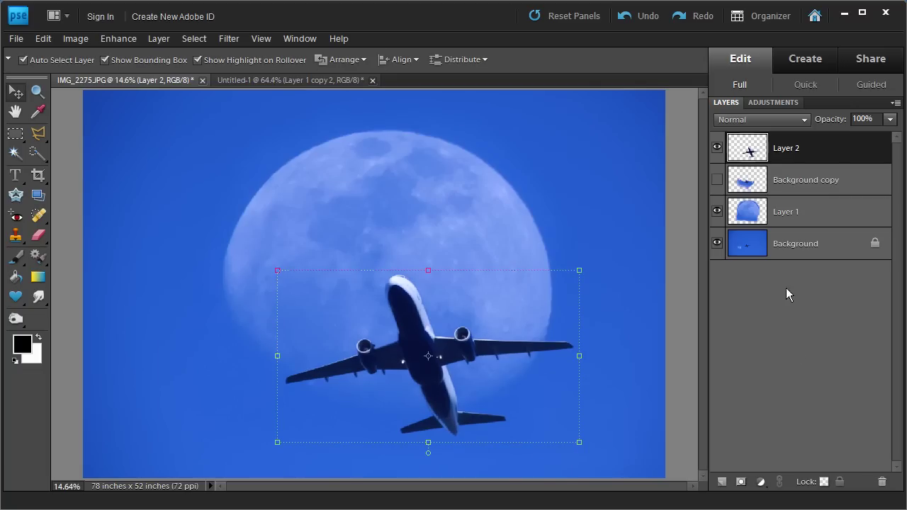
{"action": "left_click", "coordinate": [717, 151]}
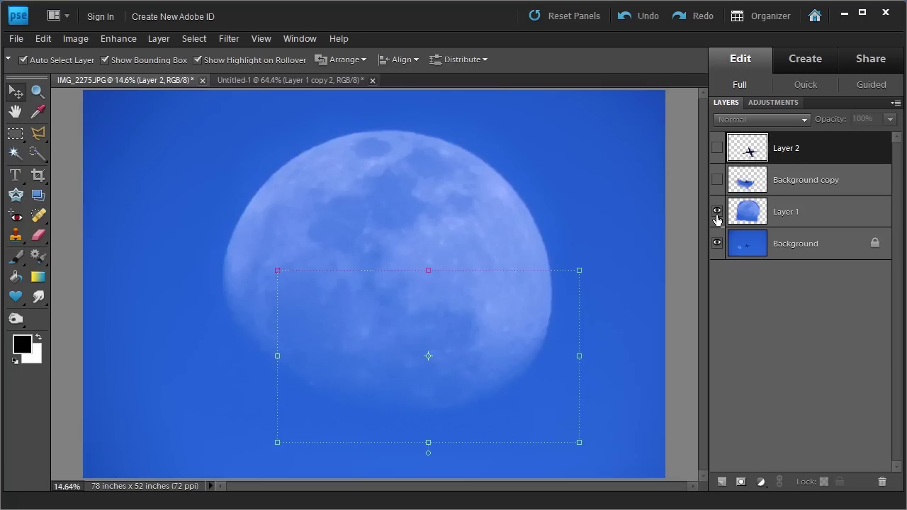
{"action": "left_click", "coordinate": [720, 150]}
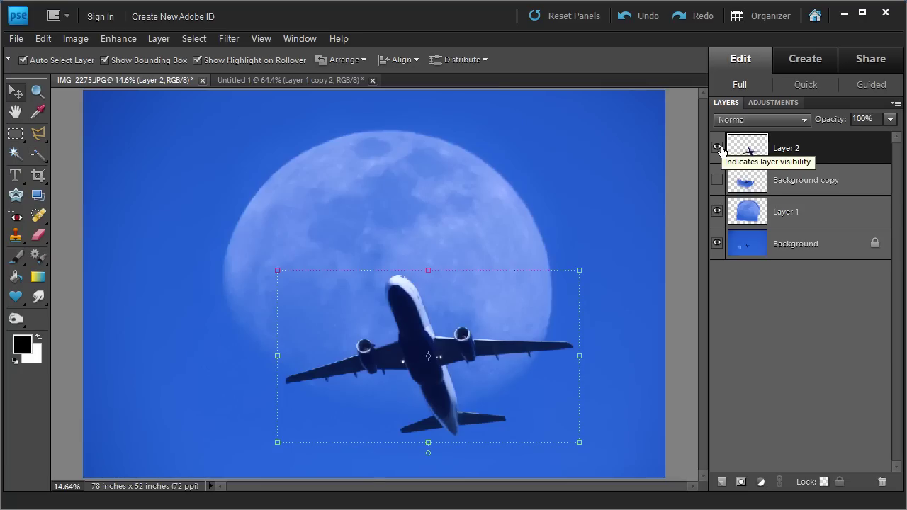
- Make the Background layer active and swap the foreground and background colors so white is in front
{"action": "key", "text": "alt+shift+bracketleft"}
{"action": "key", "text": "x"}
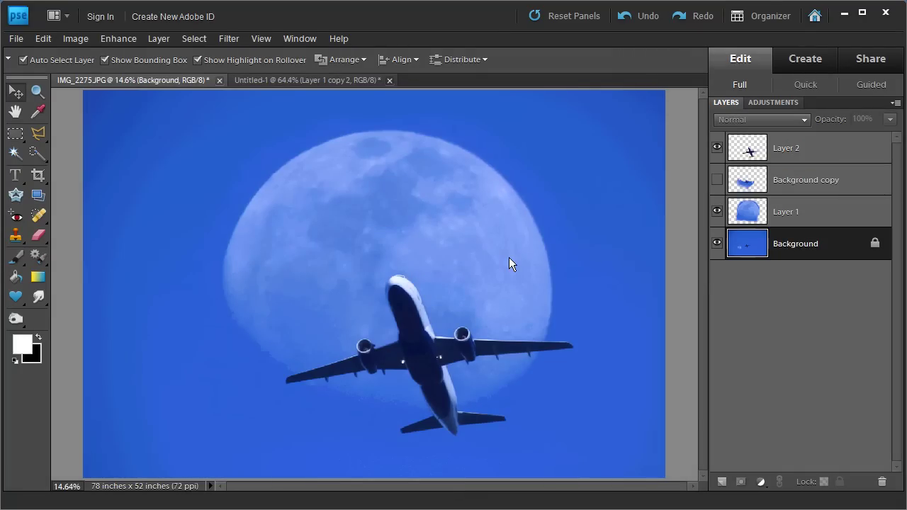